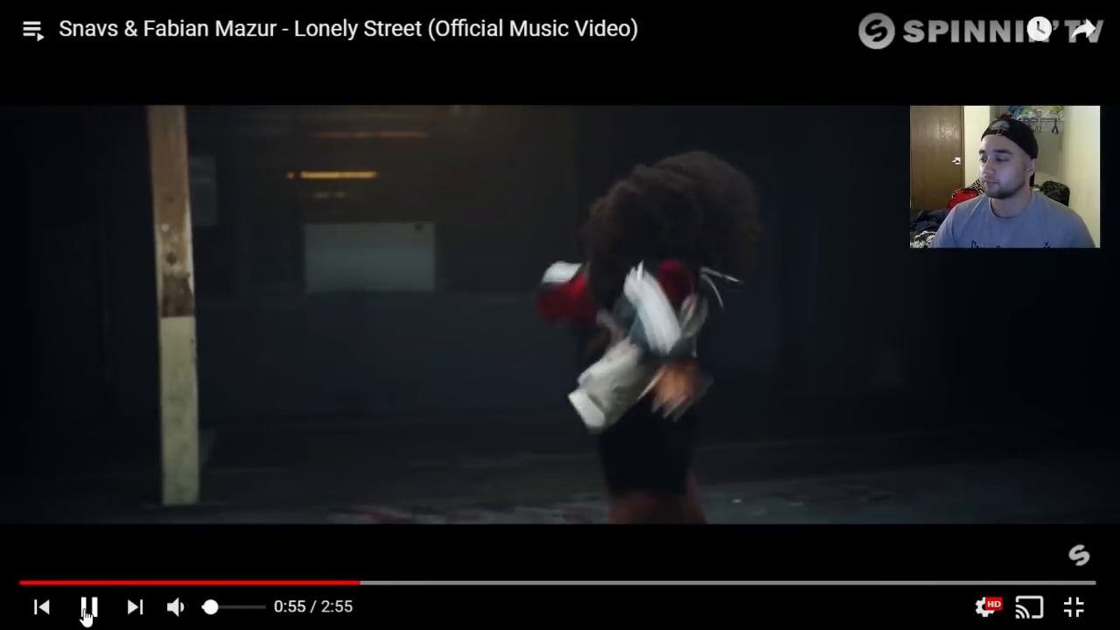
# - Jump the reference music video to about 1:03 to examine the dance shot in the corridor
pyautogui.click(411, 584)
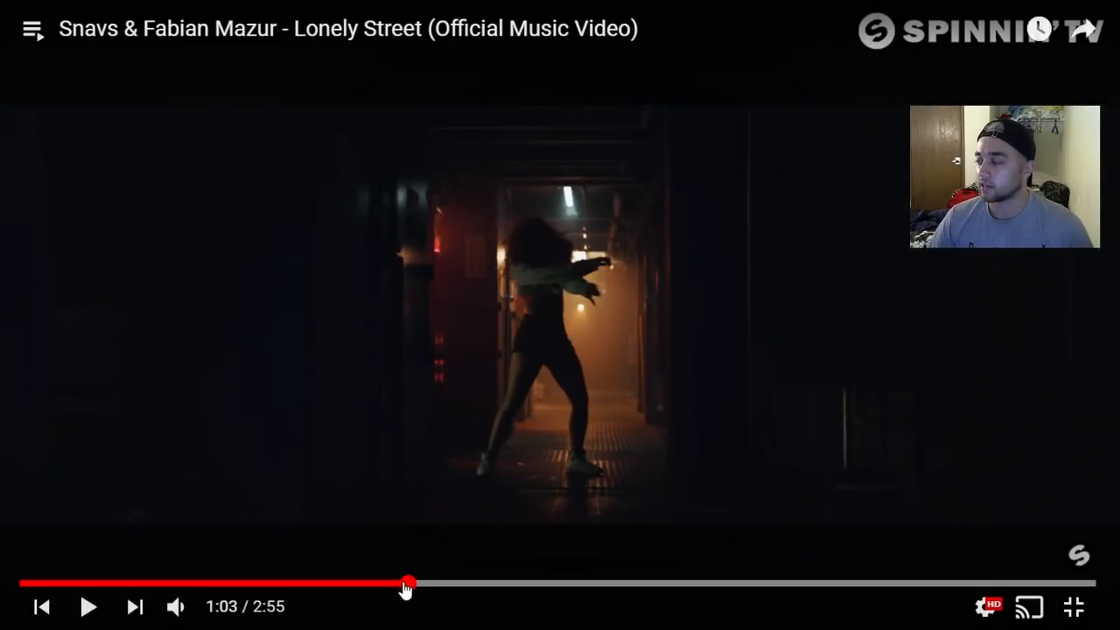
pyautogui.click(403, 585)
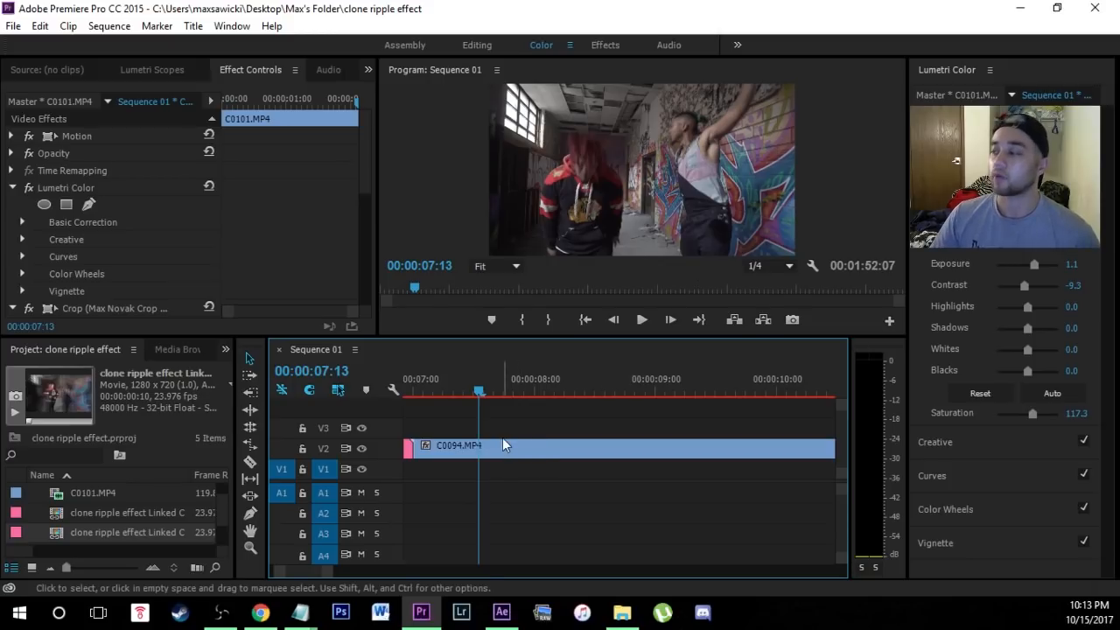
# - Split the C0094.MP4 clip on V2 at 00:00:07:13 and again at 00:00:07:23
pyautogui.click(526, 454)
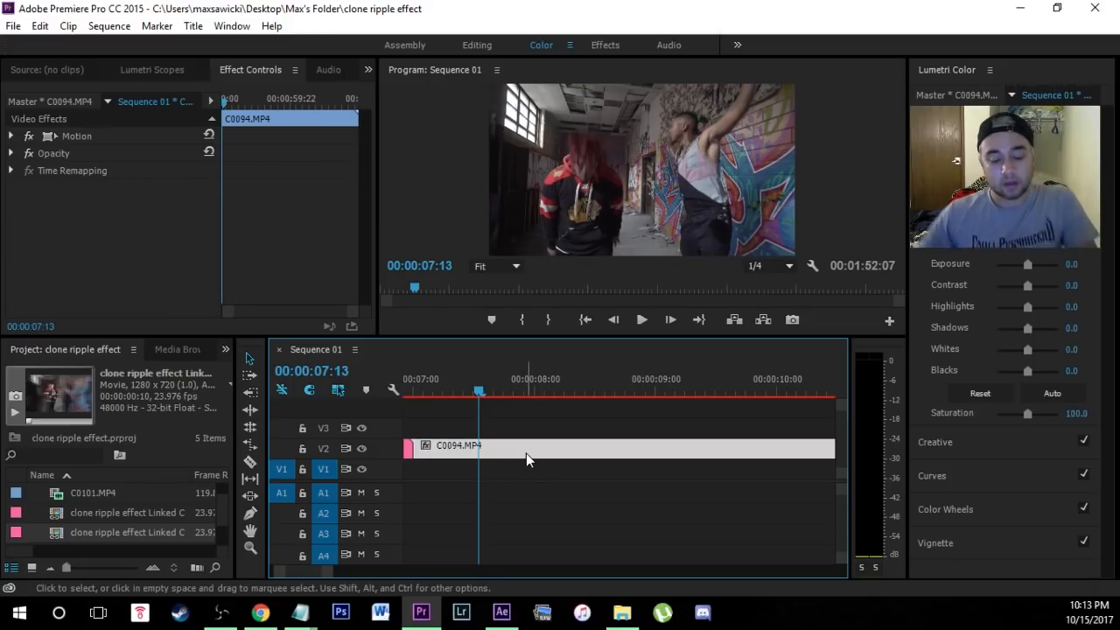
pyautogui.hotkey('ctrl', 'k')
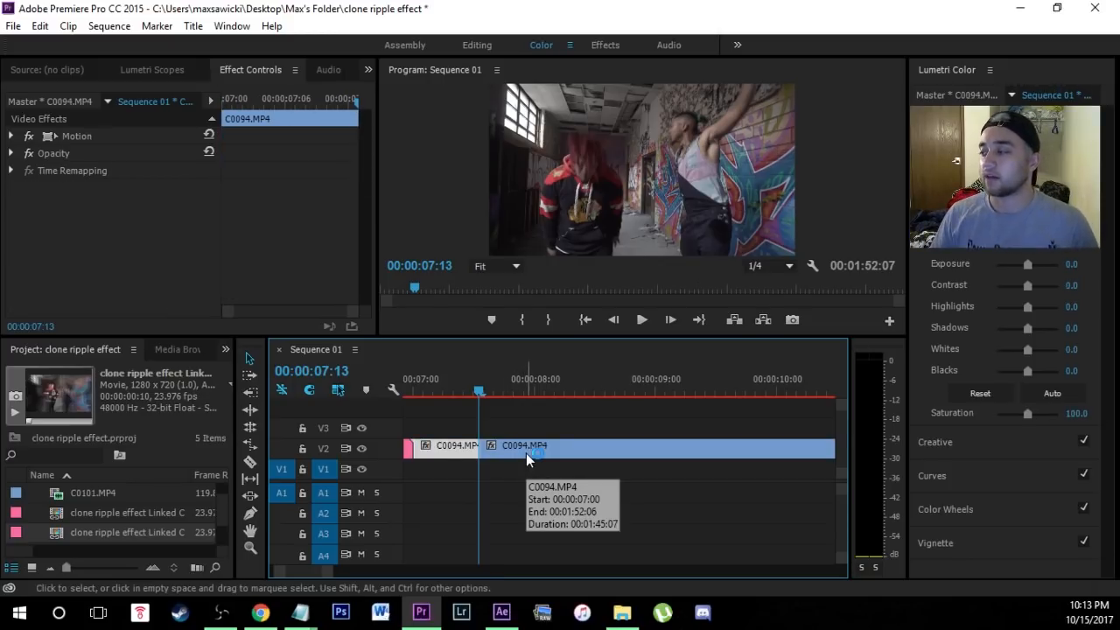
pyautogui.click(526, 453)
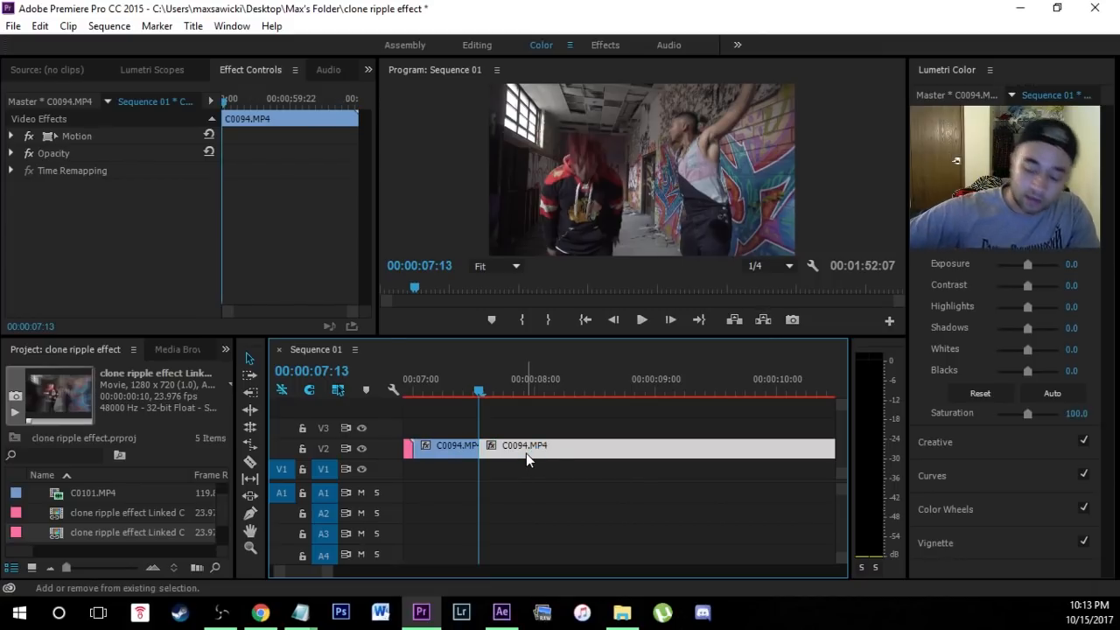
pyautogui.hotkey('shift', 'Right')
pyautogui.hotkey('shift', 'Right')
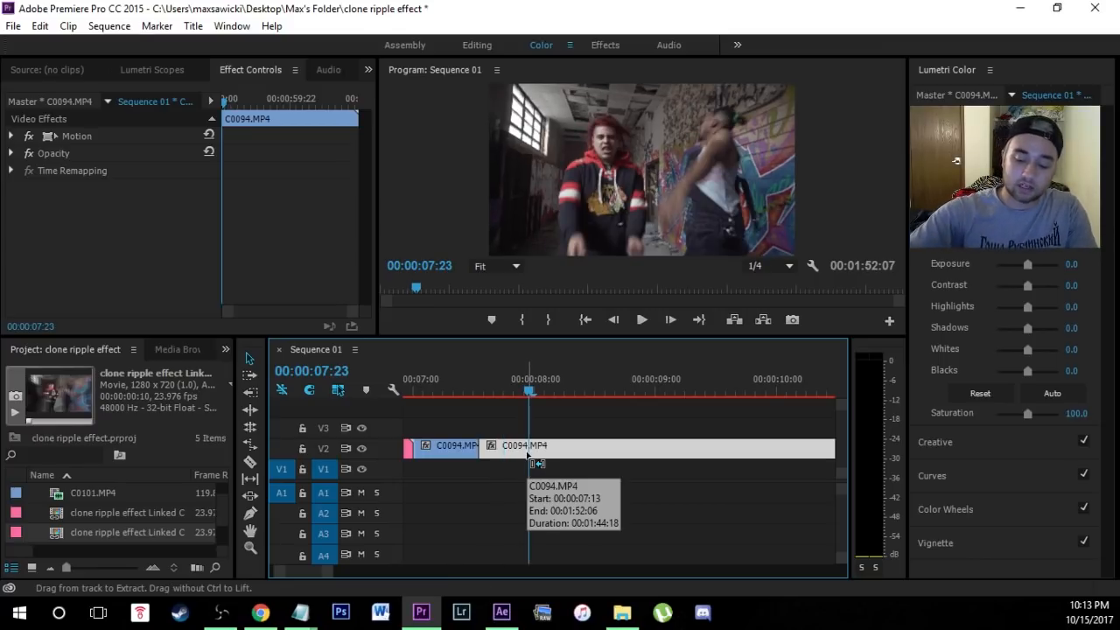
pyautogui.hotkey('ctrl', 'k')
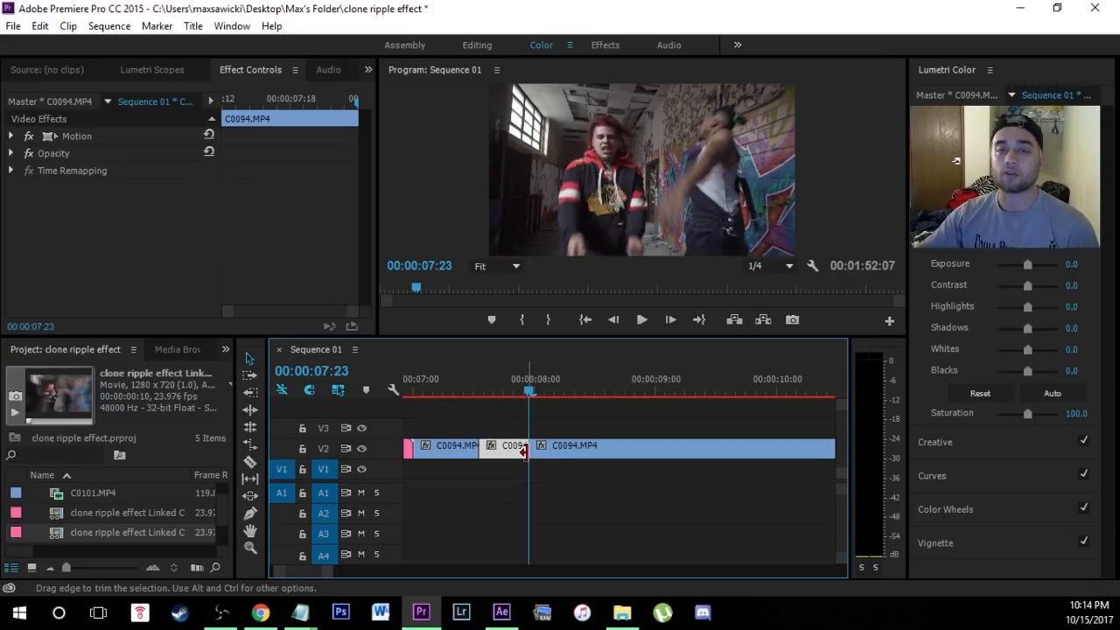
# - Replace the short middle C0094.MP4 segment with a linked After Effects composition
pyautogui.click(496, 432)
pyautogui.click(506, 450)
pyautogui.click(499, 436)
pyautogui.press('=')
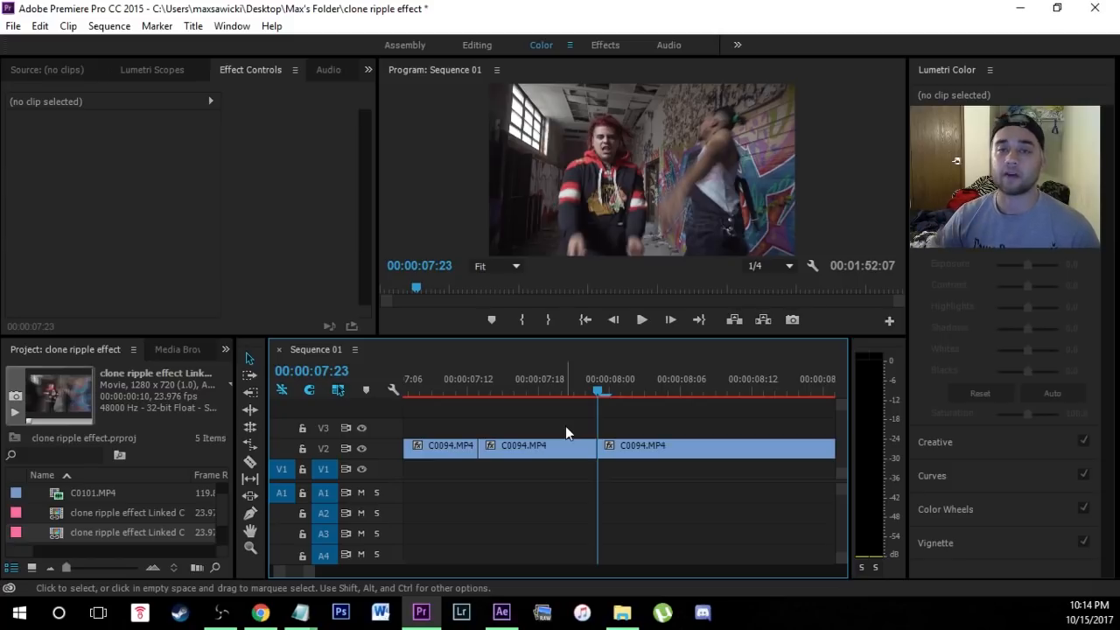
pyautogui.rightClick(515, 453)
pyautogui.click(642, 143)
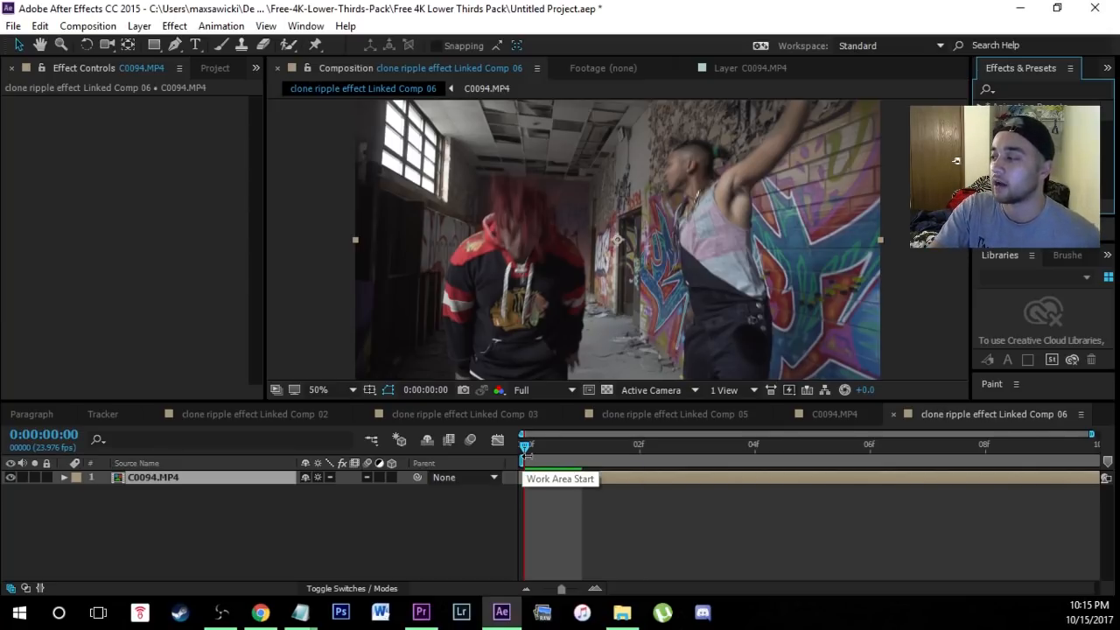
pyautogui.click(219, 481)
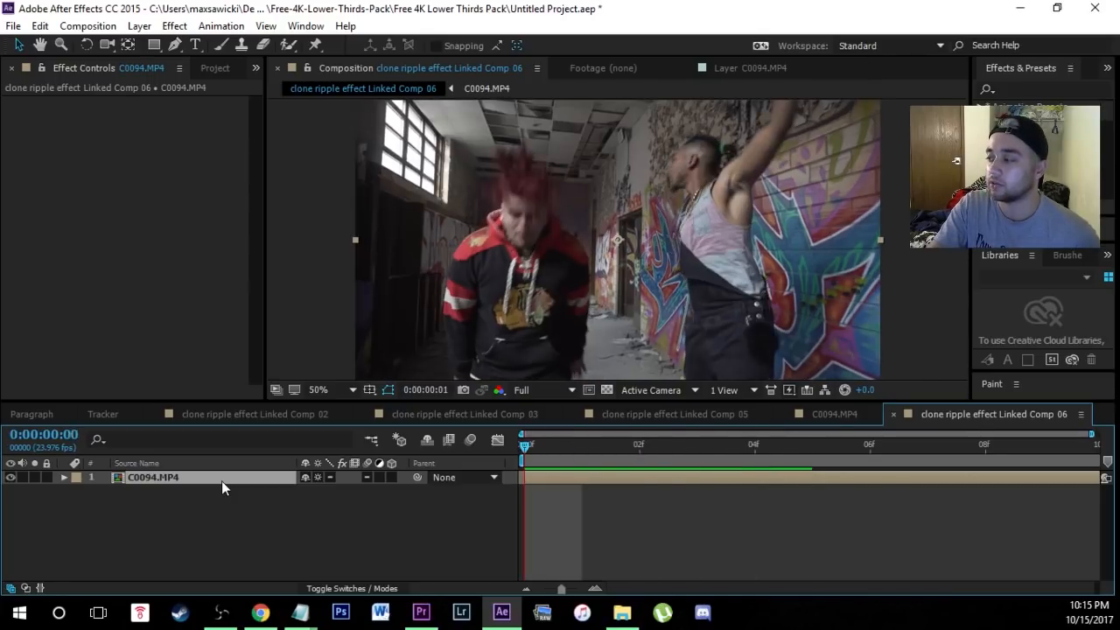
pyautogui.hotkey('ctrl', 'shift', 'd')
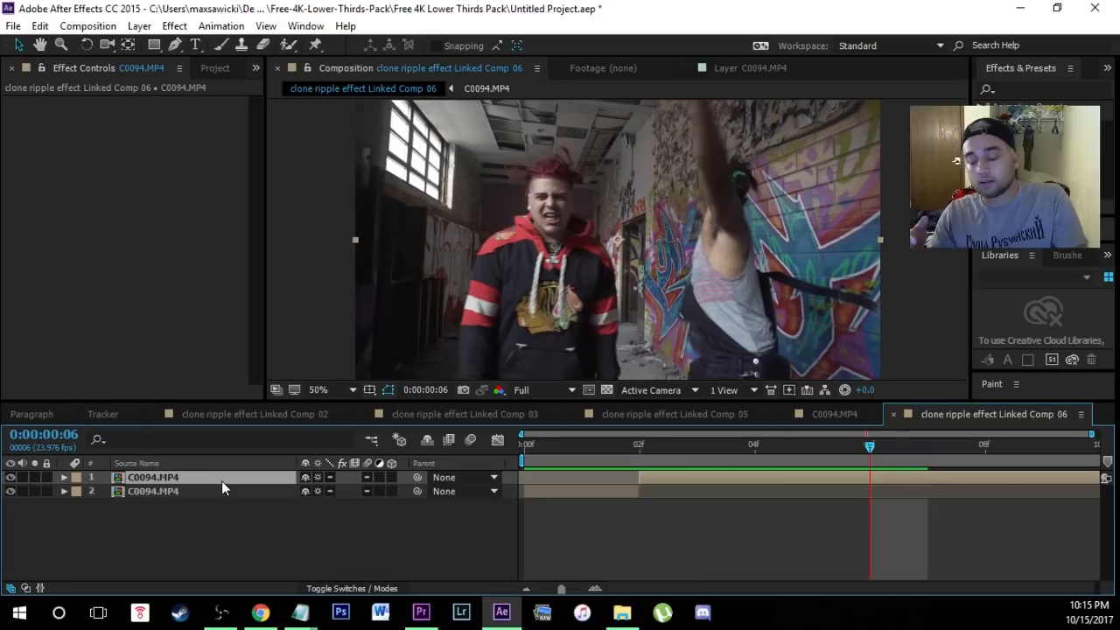
pyautogui.hotkey('ctrl', 'z')
pyautogui.press('pageup')
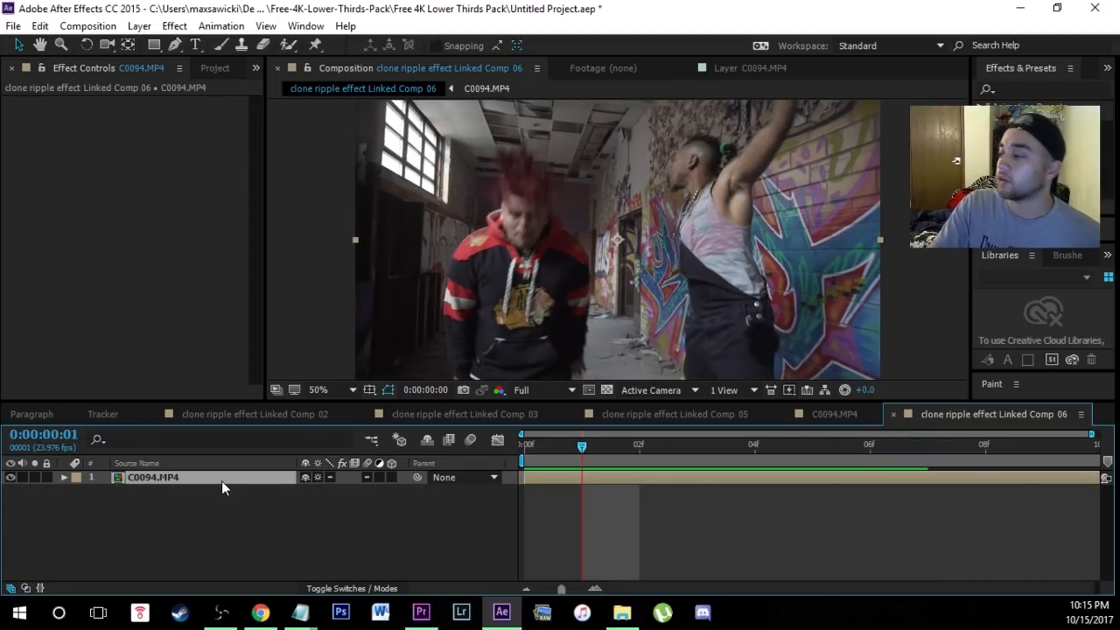
pyautogui.press('pageup')
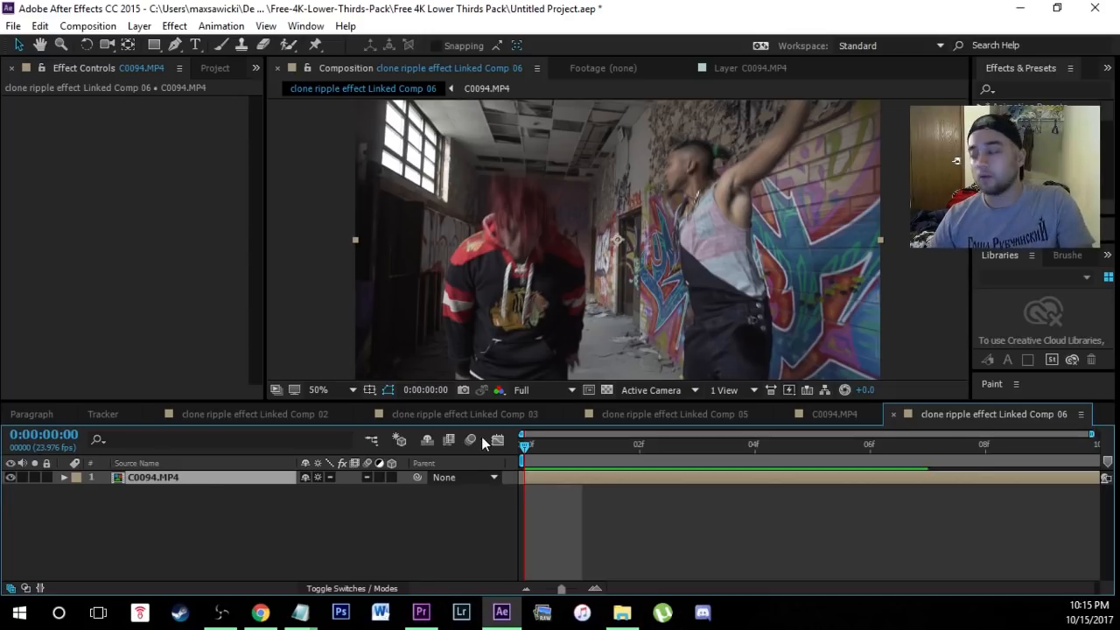
# - Open the nested C0094.MP4 composition and show its footage layer in the layer viewer
pyautogui.scroll(-4, 486, 326)
pyautogui.scroll(2, 473, 341)
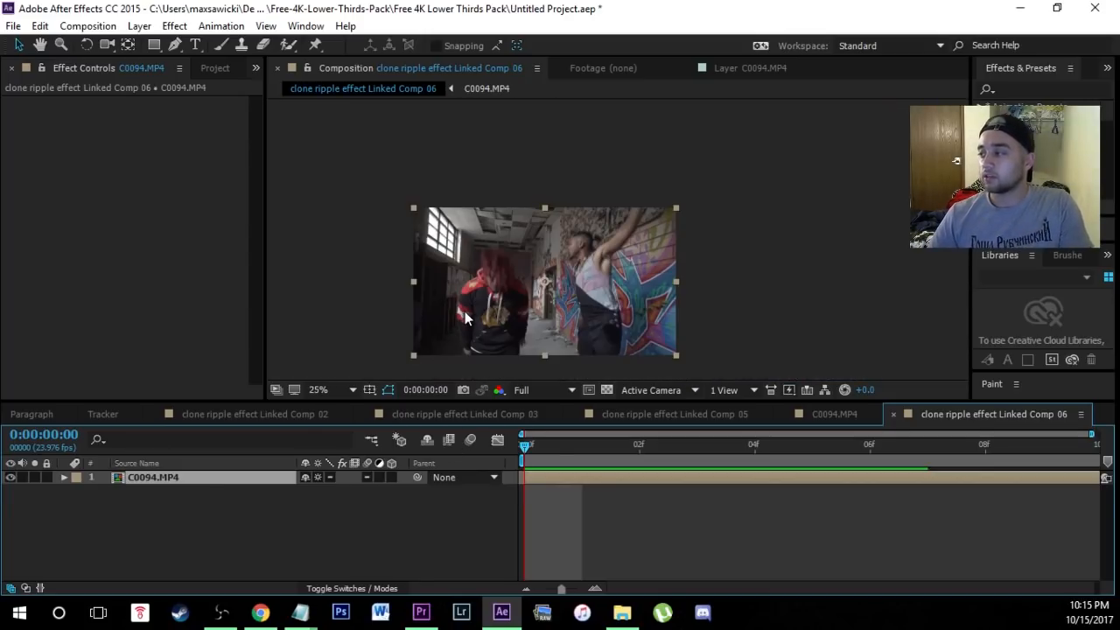
pyautogui.doubleClick(163, 480)
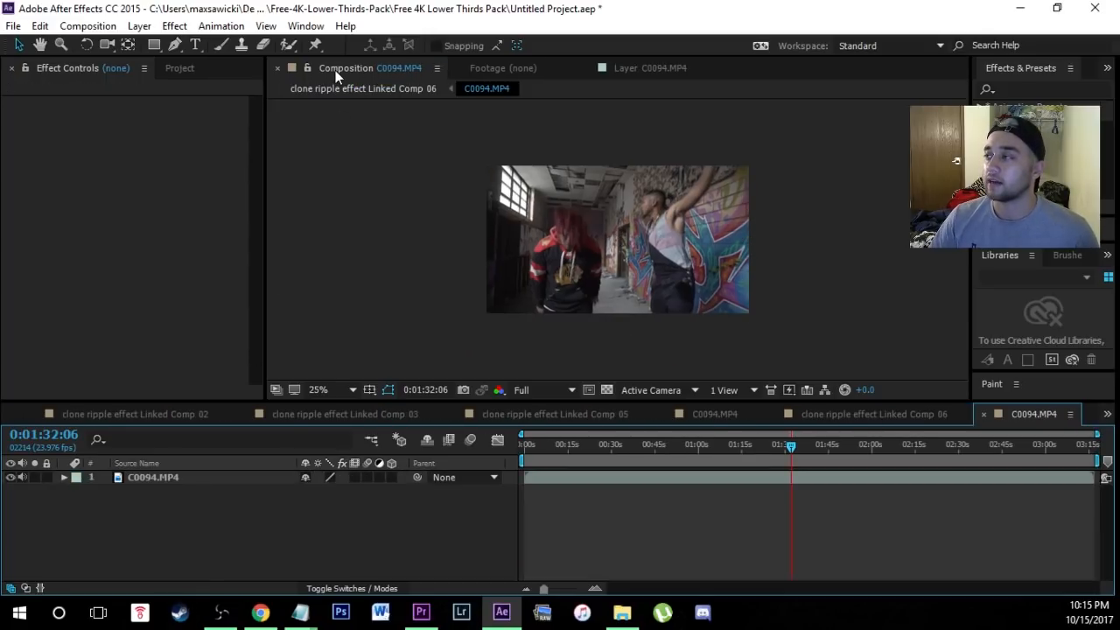
pyautogui.doubleClick(150, 477)
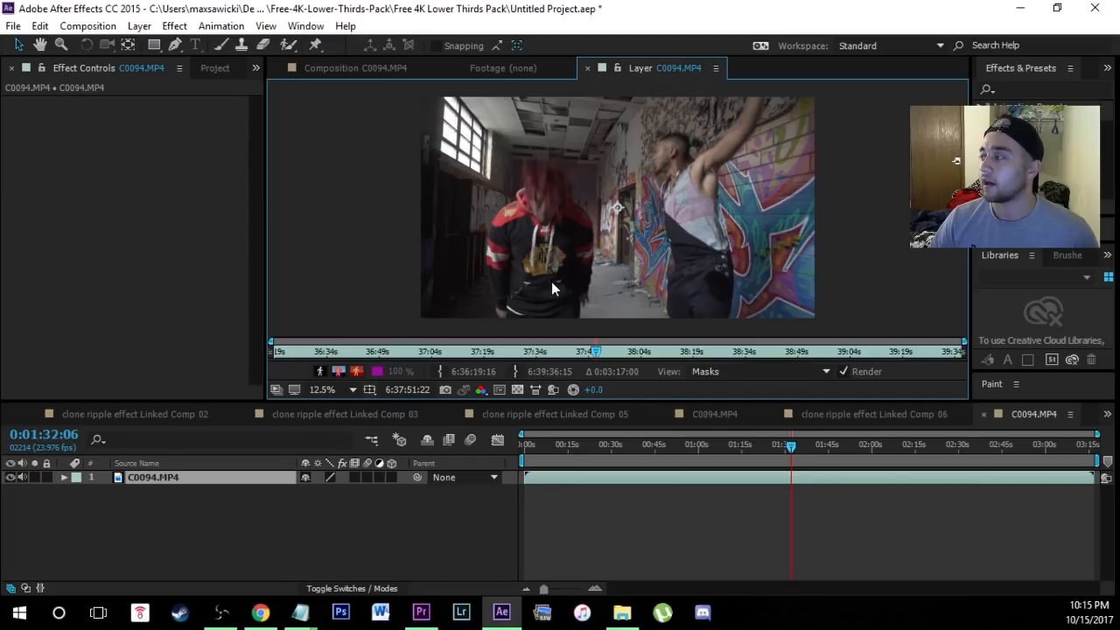
pyautogui.moveTo(518, 283); pyautogui.dragTo(551, 268)
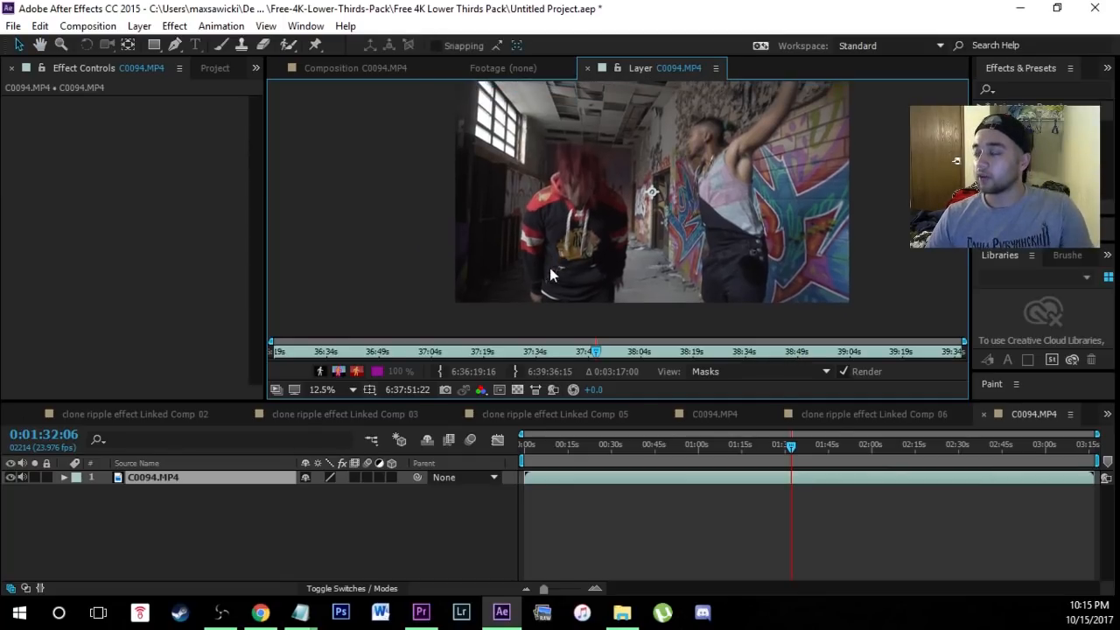
# - Mark the man in the black and red hoodie as foreground with the Roto Brush at 0:01:32:06
pyautogui.click(289, 45)
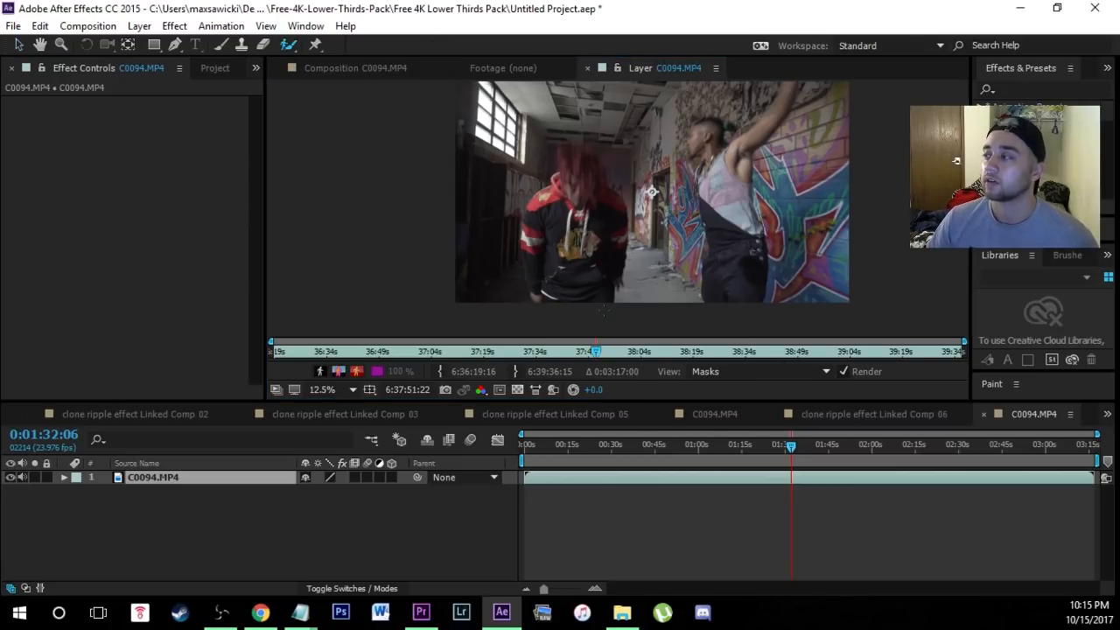
pyautogui.moveTo(538, 294)
pyautogui.mouseDown()
pyautogui.moveTo(544, 255)
pyautogui.moveTo(523, 223)
pyautogui.moveTo(573, 158)
pyautogui.moveTo(606, 198)
pyautogui.moveTo(615, 252)
pyautogui.moveTo(597, 296)
pyautogui.moveTo(539, 293)
pyautogui.mouseUp()
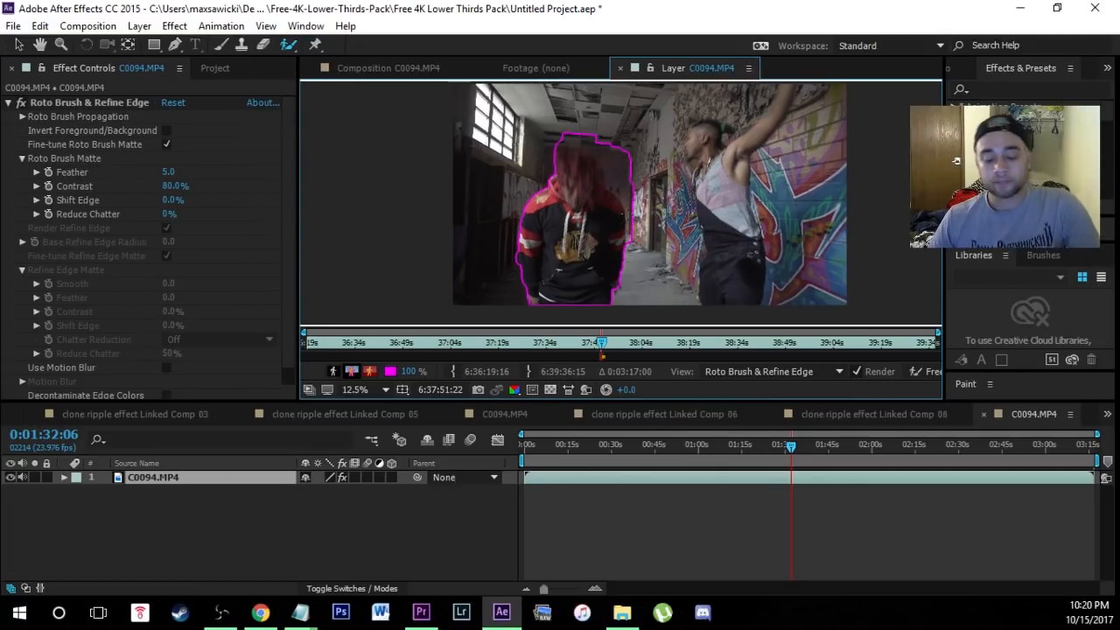
pyautogui.scroll(2, 612, 187)
pyautogui.hotkey('ctrl', 'z')
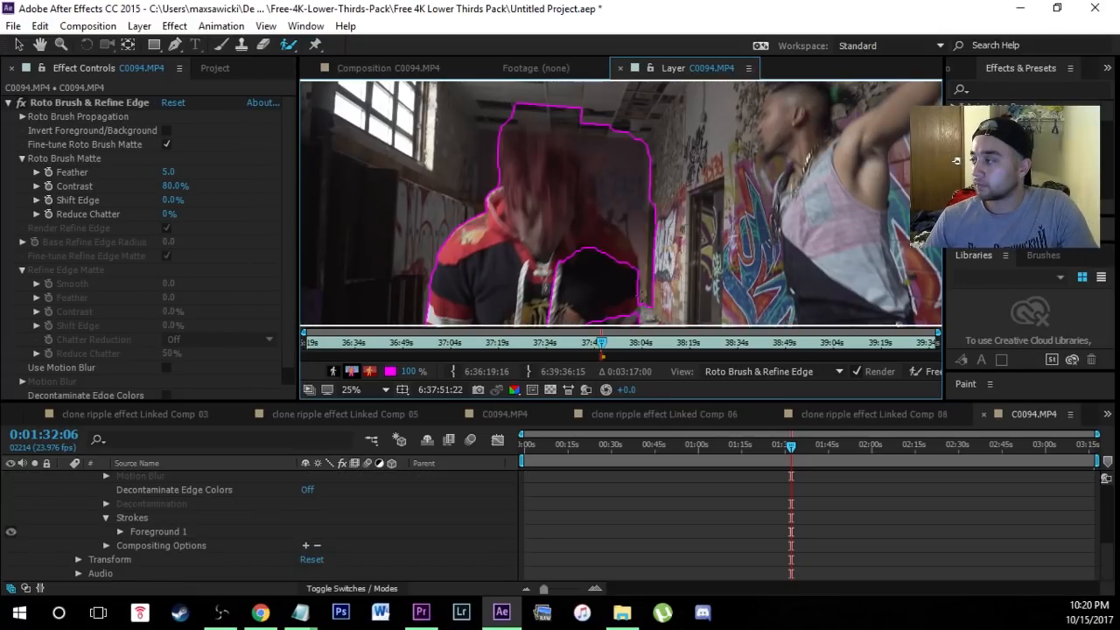
# - Refine the roto selection around the man's arm, shoulder and hair with background and foreground strokes
pyautogui.scroll(-1, 667, 278)
pyautogui.scroll(1, 667, 279)
pyautogui.moveTo(667, 278)
pyautogui.mouseDown()
pyautogui.moveTo(674, 237)
pyautogui.moveTo(691, 255)
pyautogui.mouseUp()
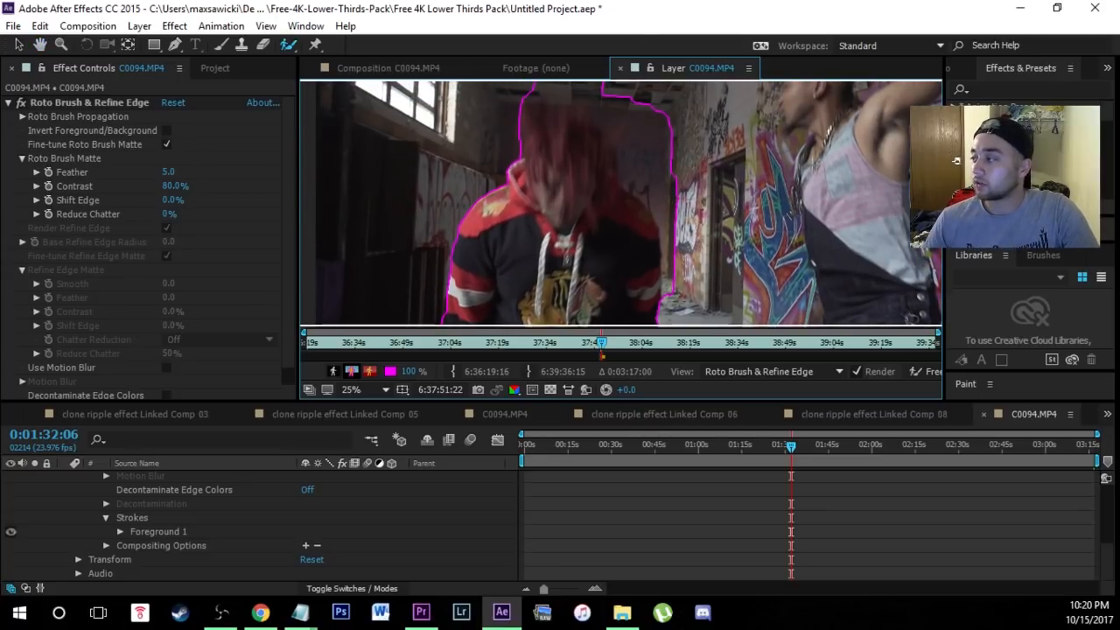
pyautogui.moveTo(665, 302); pyautogui.dragTo(665, 238)
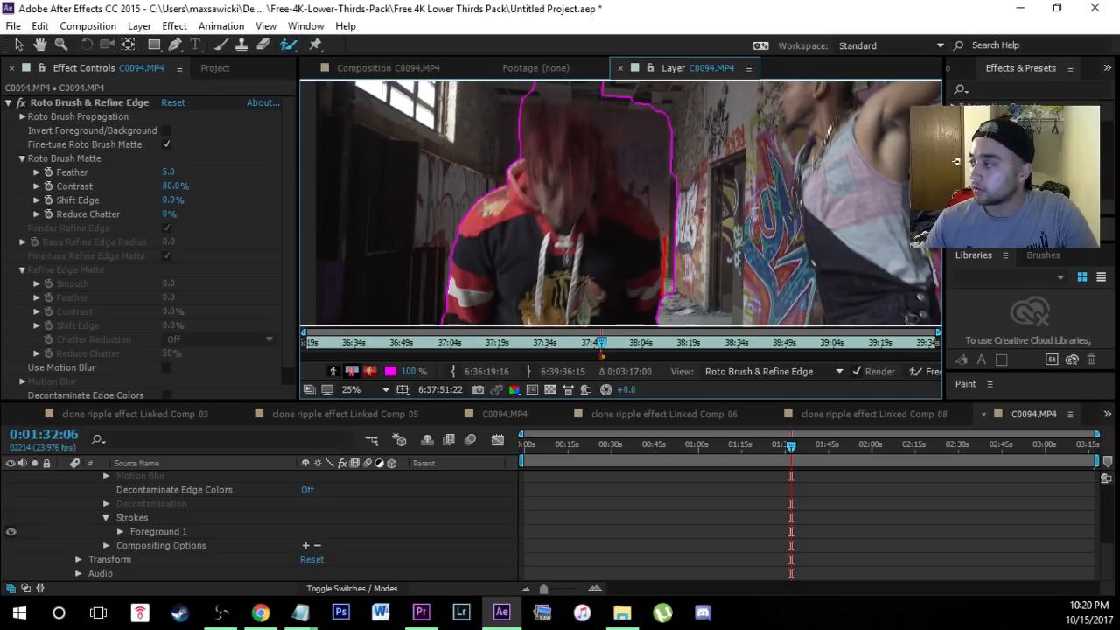
pyautogui.moveTo(632, 200); pyautogui.dragTo(606, 153)
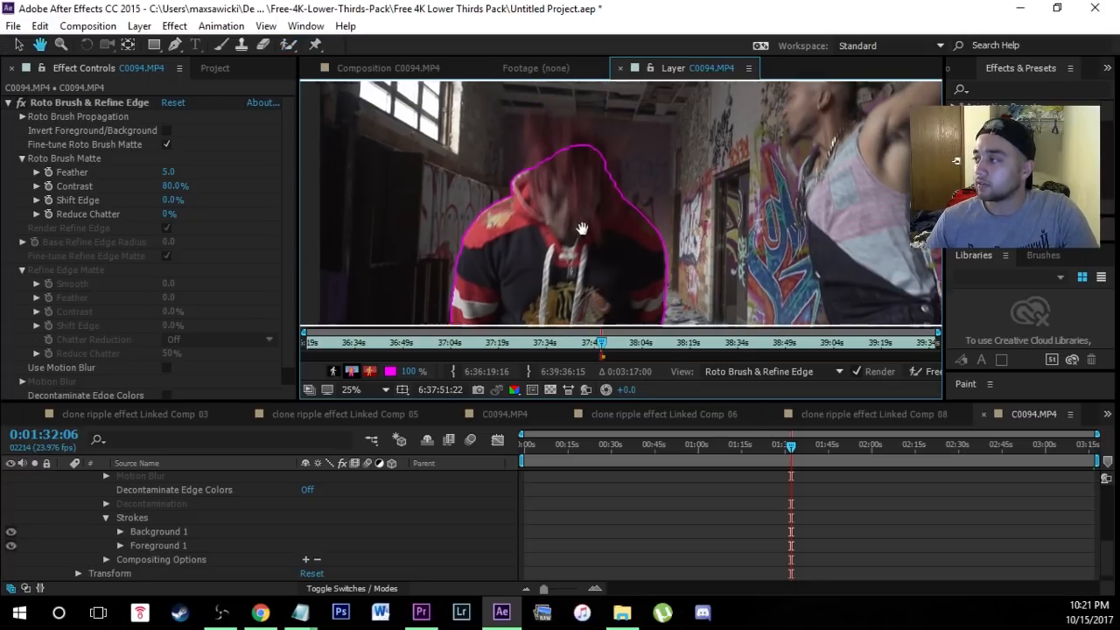
pyautogui.moveTo(625, 223)
pyautogui.mouseDown()
pyautogui.moveTo(626, 195)
pyautogui.moveTo(583, 175)
pyautogui.moveTo(551, 204)
pyautogui.moveTo(551, 222)
pyautogui.mouseUp()
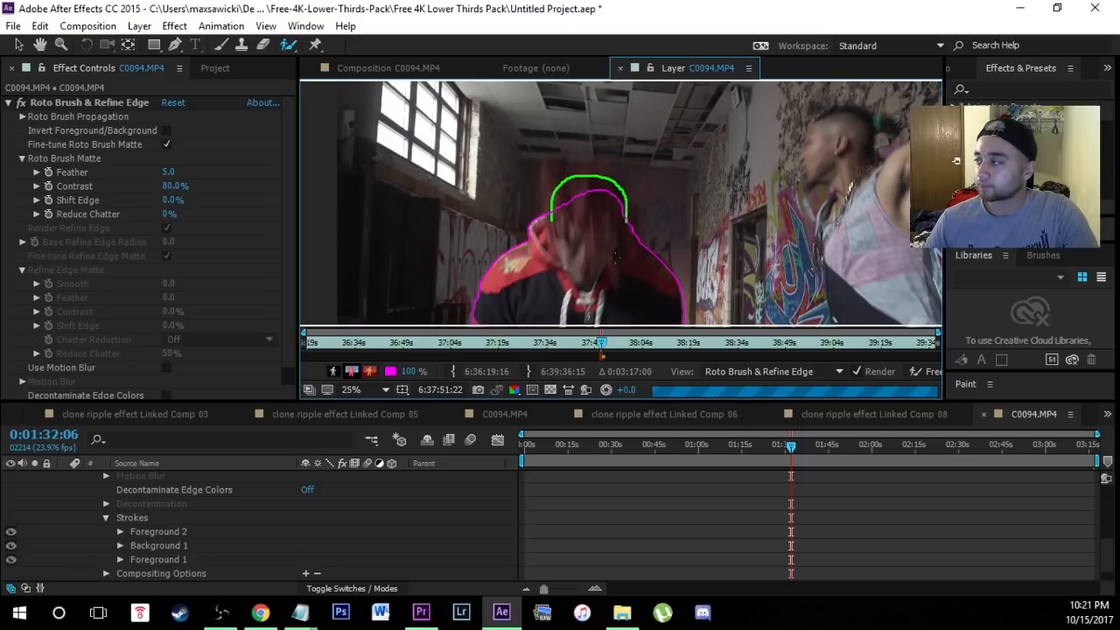
pyautogui.moveTo(630, 194)
pyautogui.mouseDown()
pyautogui.moveTo(540, 162)
pyautogui.moveTo(620, 154)
pyautogui.moveTo(642, 199)
pyautogui.mouseUp()
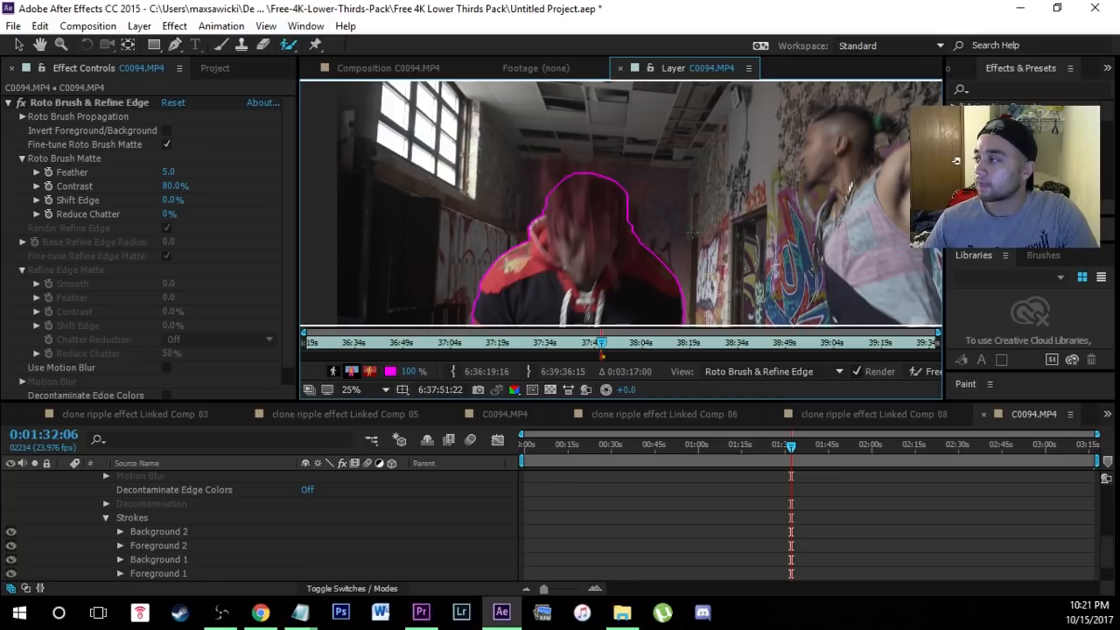
# - Remove the background bulge beside the man's sleeve at 0:01:32:10 with Roto Brush correction strokes
pyautogui.press(',')
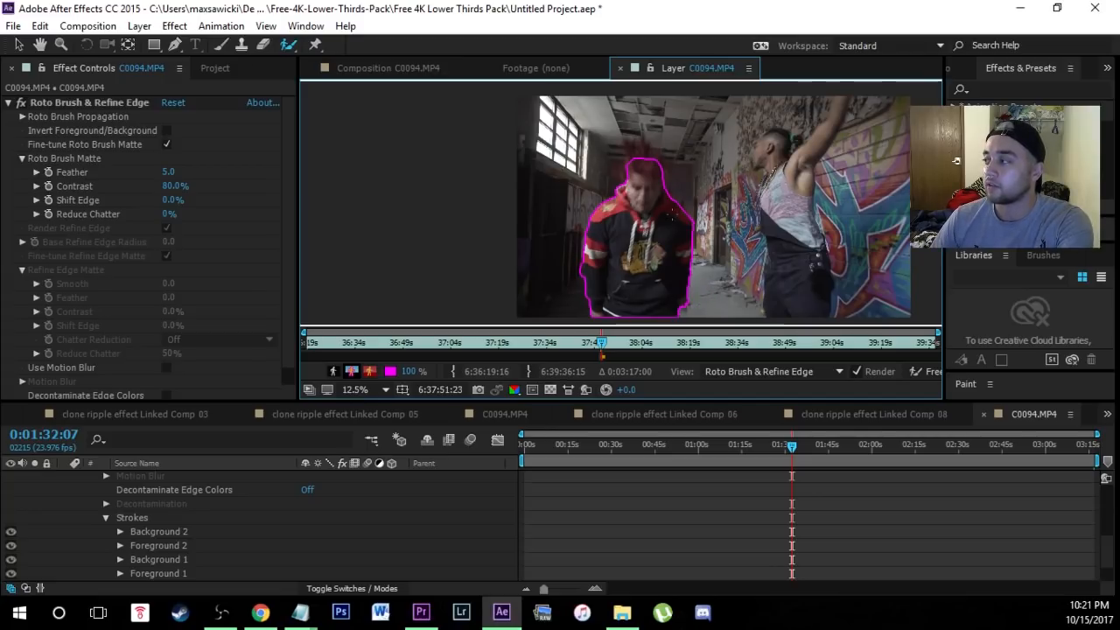
pyautogui.press('pagedown')
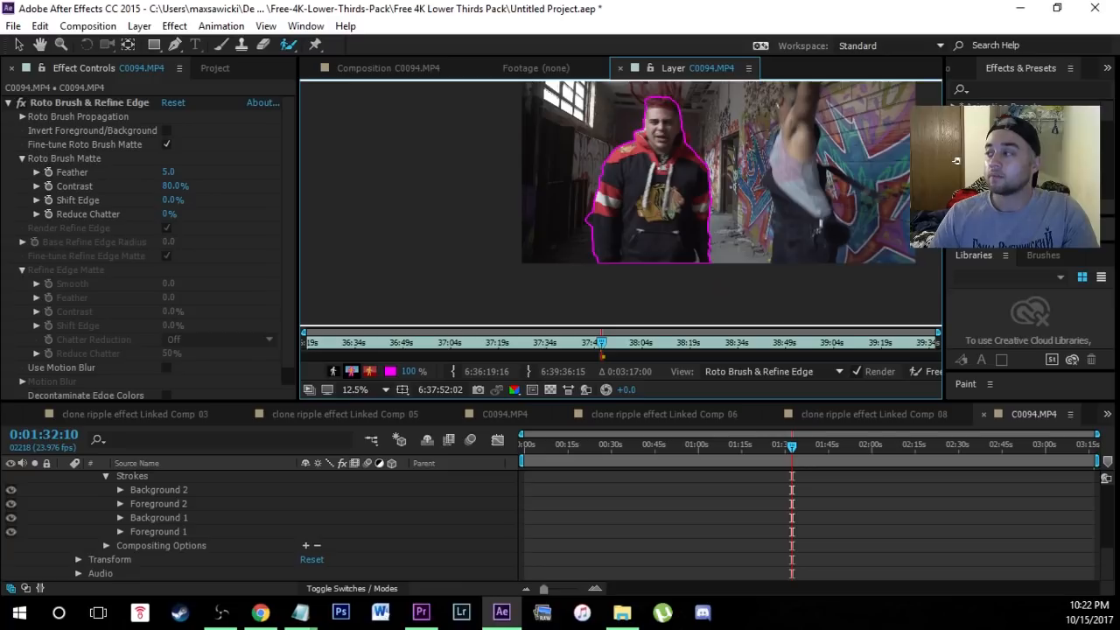
pyautogui.scroll(1, 611, 237)
pyautogui.scroll(4, 617, 127)
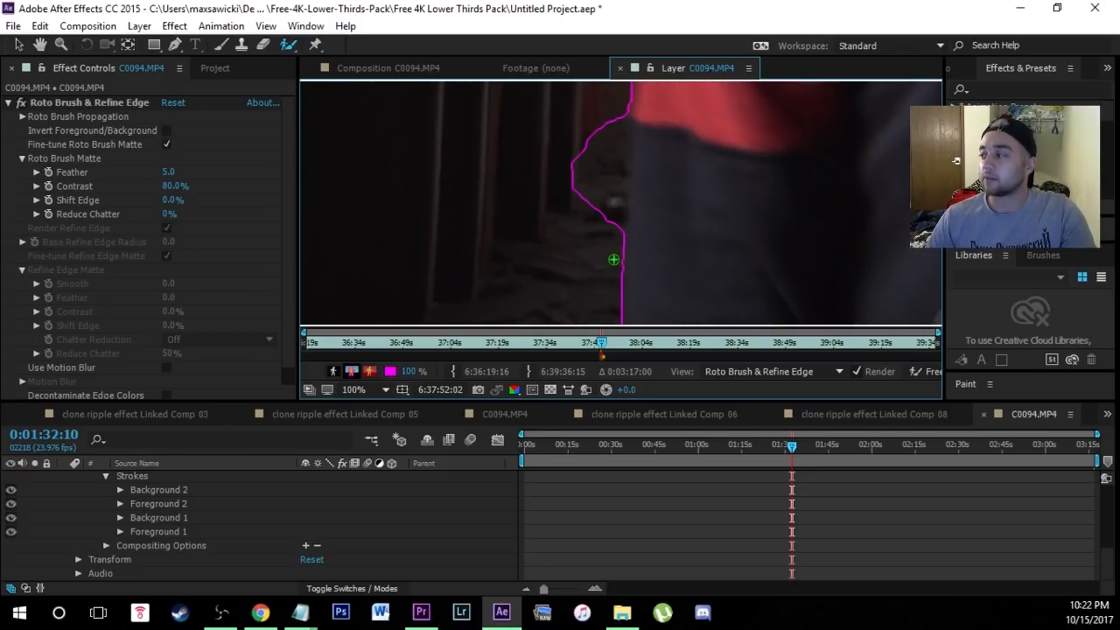
pyautogui.moveTo(618, 247); pyautogui.dragTo(639, 95)
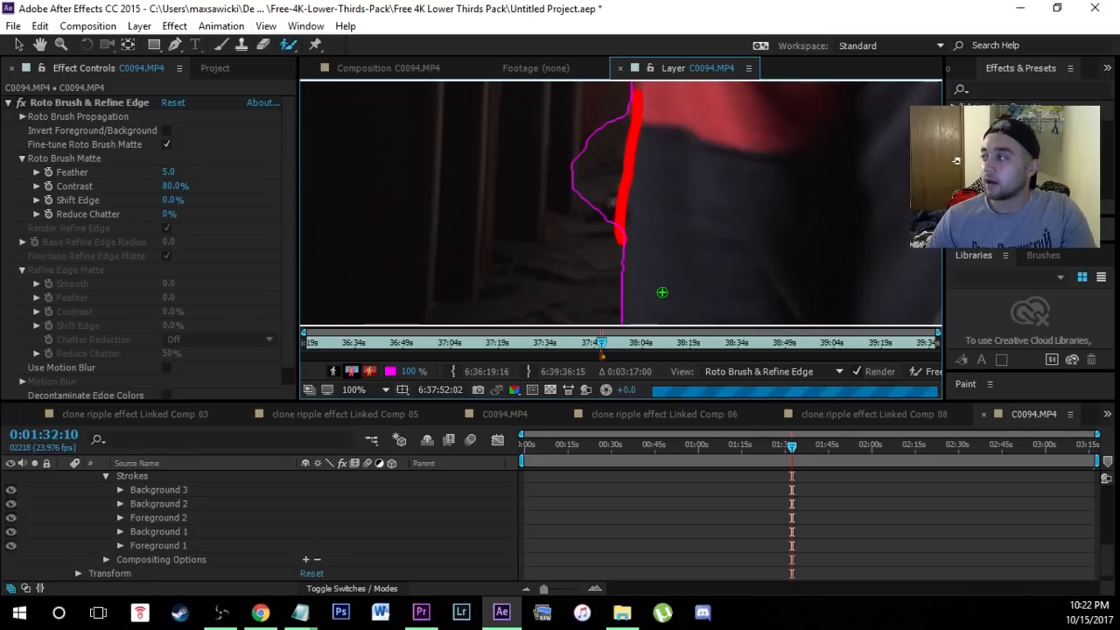
pyautogui.click(663, 293)
pyautogui.scroll(-1, 663, 293)
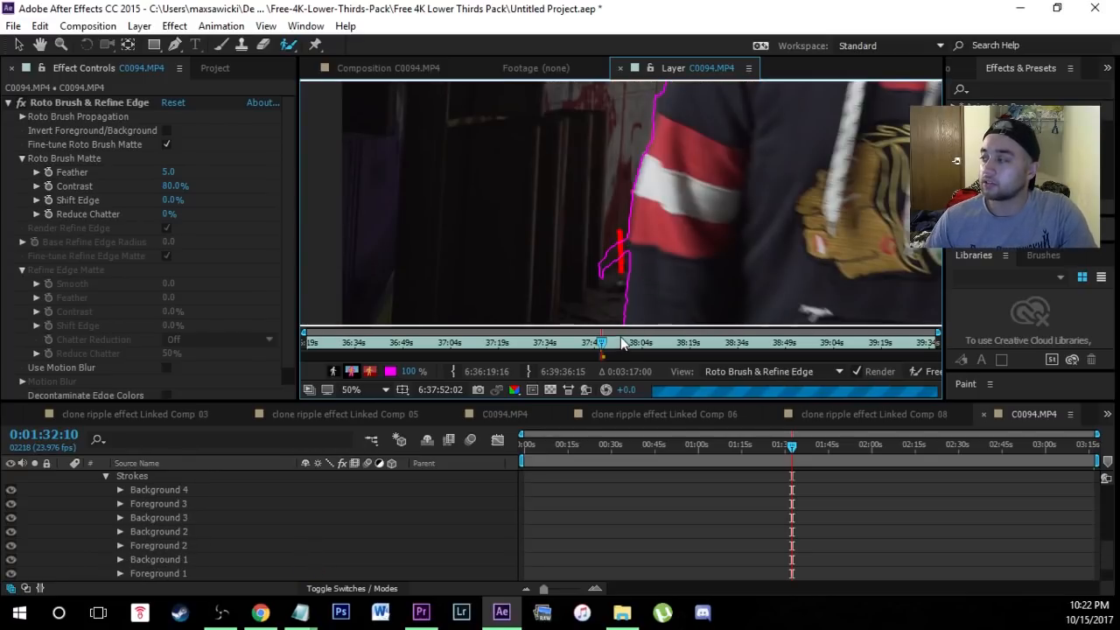
pyautogui.scroll(-3, 604, 295)
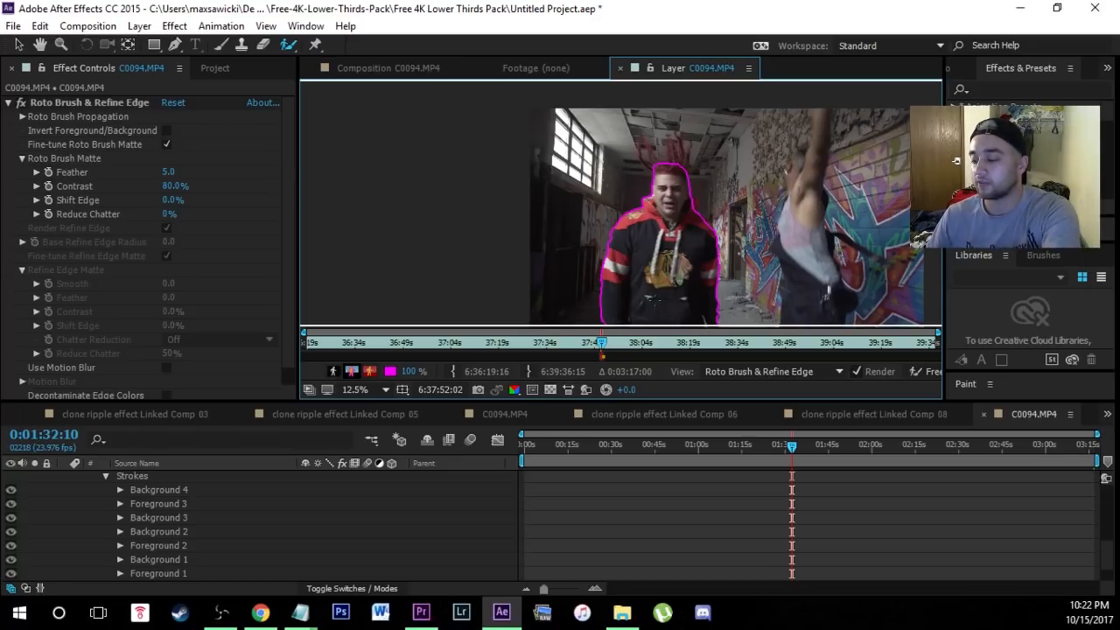
# - Correct the roto outline along the man's sleeve and hand at 0:01:32:16 with background and foreground strokes
pyautogui.press('pagedown')
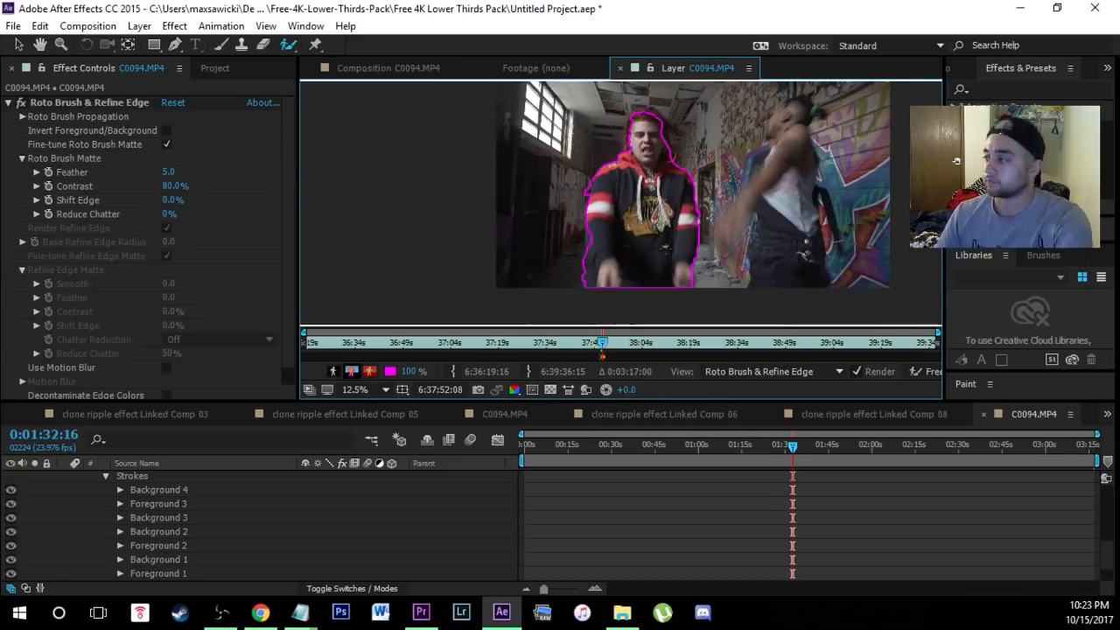
pyautogui.scroll(1, 612, 263)
pyautogui.moveTo(564, 169); pyautogui.dragTo(572, 233)
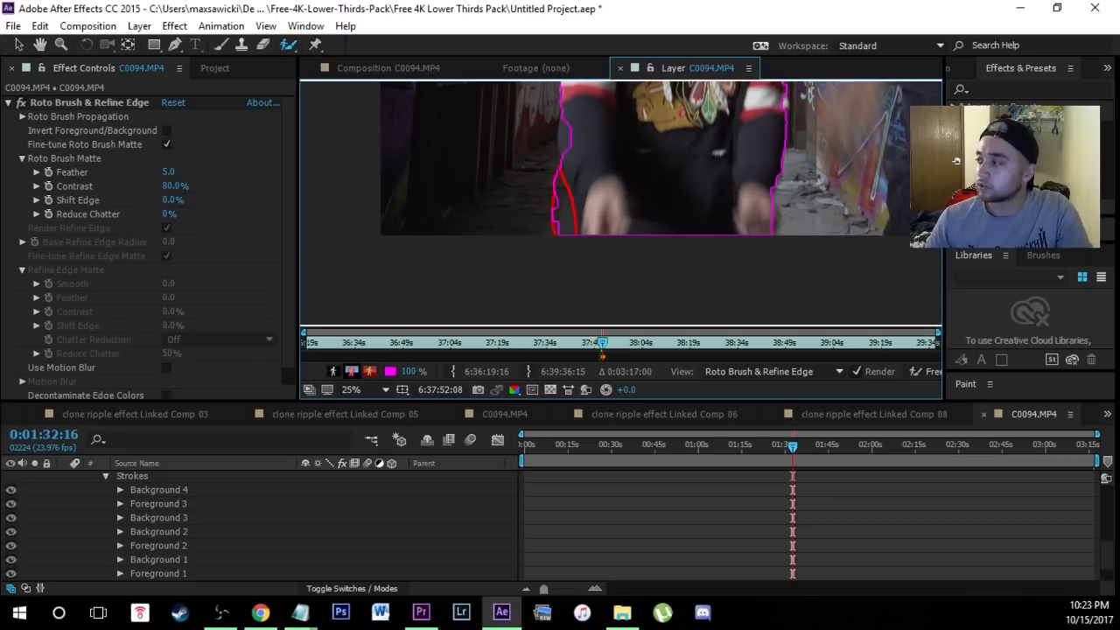
pyautogui.scroll(1, 573, 198)
pyautogui.moveTo(574, 153); pyautogui.dragTo(579, 160)
pyautogui.moveTo(570, 236); pyautogui.dragTo(560, 274)
pyautogui.moveTo(564, 158)
pyautogui.mouseDown()
pyautogui.moveTo(574, 297)
pyautogui.moveTo(572, 174)
pyautogui.mouseUp()
pyautogui.moveTo(693, 277); pyautogui.dragTo(641, 131)
pyautogui.moveTo(534, 216); pyautogui.dragTo(542, 236)
pyautogui.scroll(-5, 573, 186)
pyautogui.scroll(5, 581, 171)
pyautogui.moveTo(503, 144); pyautogui.dragTo(510, 205)
pyautogui.scroll(-2, 510, 205)
# - Shorten the Roto Brush span so it ends right around 0:01:32:17, and return to 0:01:32:08
pyautogui.press('pagedown')
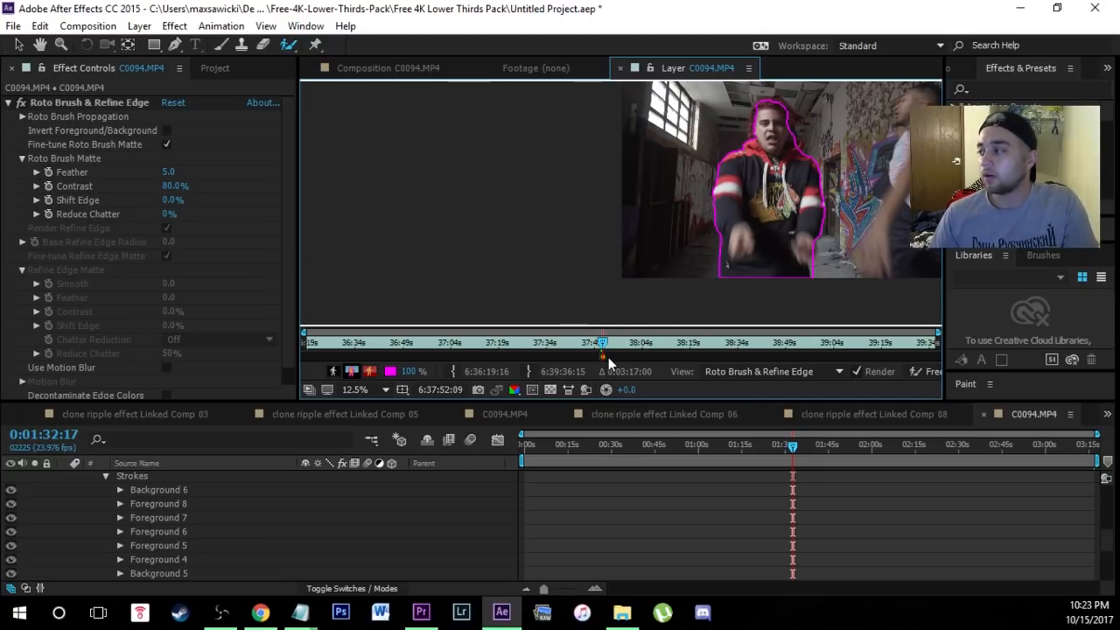
pyautogui.scroll(4, 593, 357)
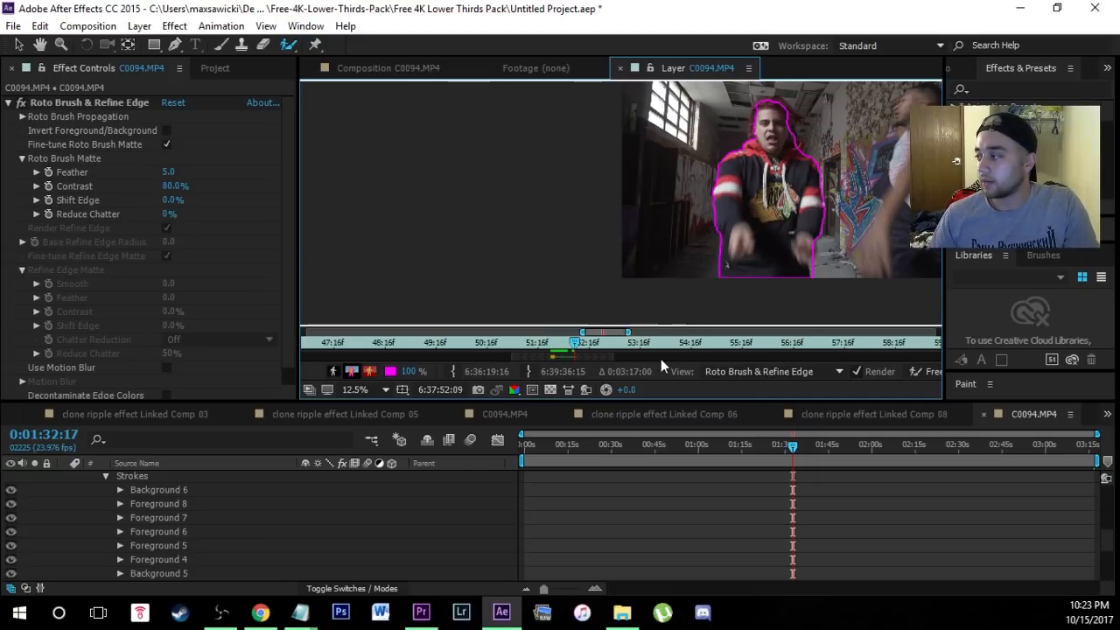
pyautogui.scroll(2, 481, 362)
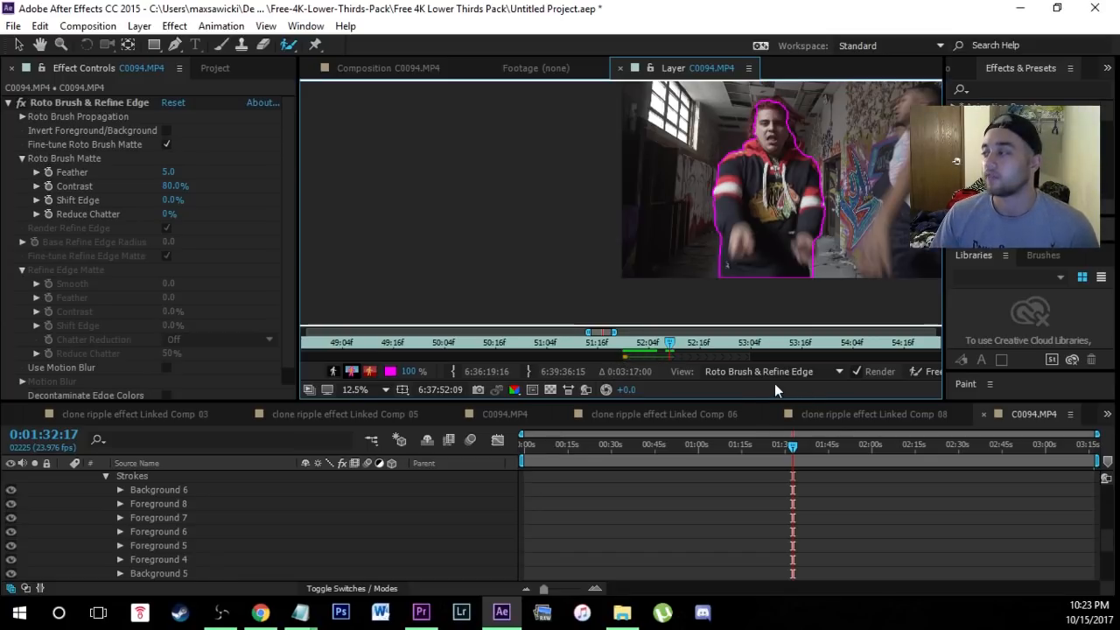
pyautogui.moveTo(749, 358); pyautogui.dragTo(632, 356)
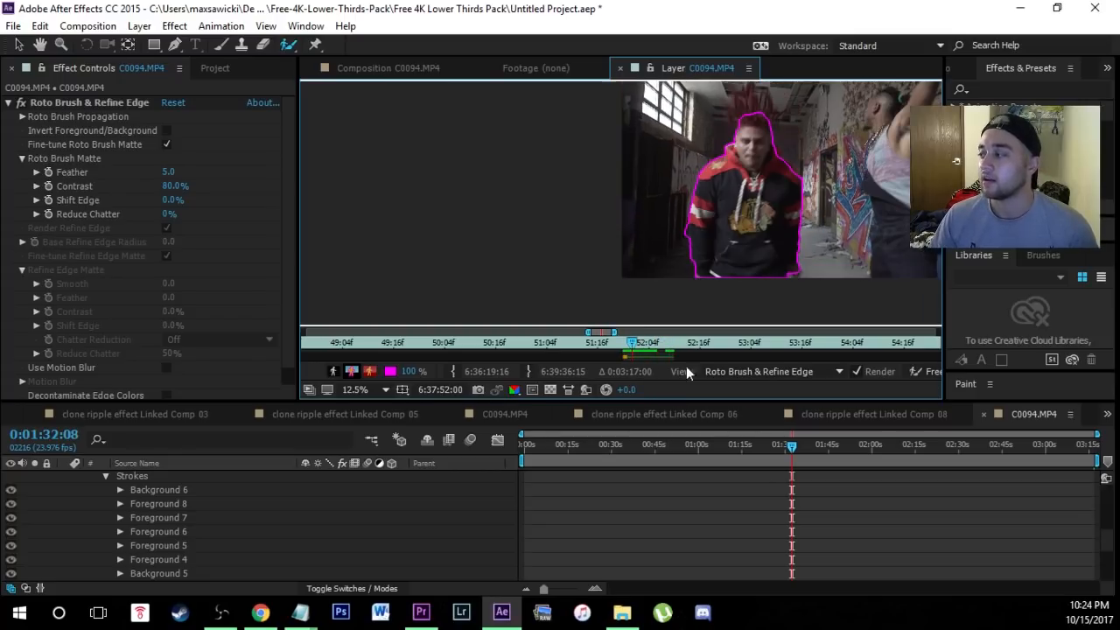
# - Freeze the Roto Brush propagation and widen the viewer so the Freeze control is fully accessible
pyautogui.click(923, 373)
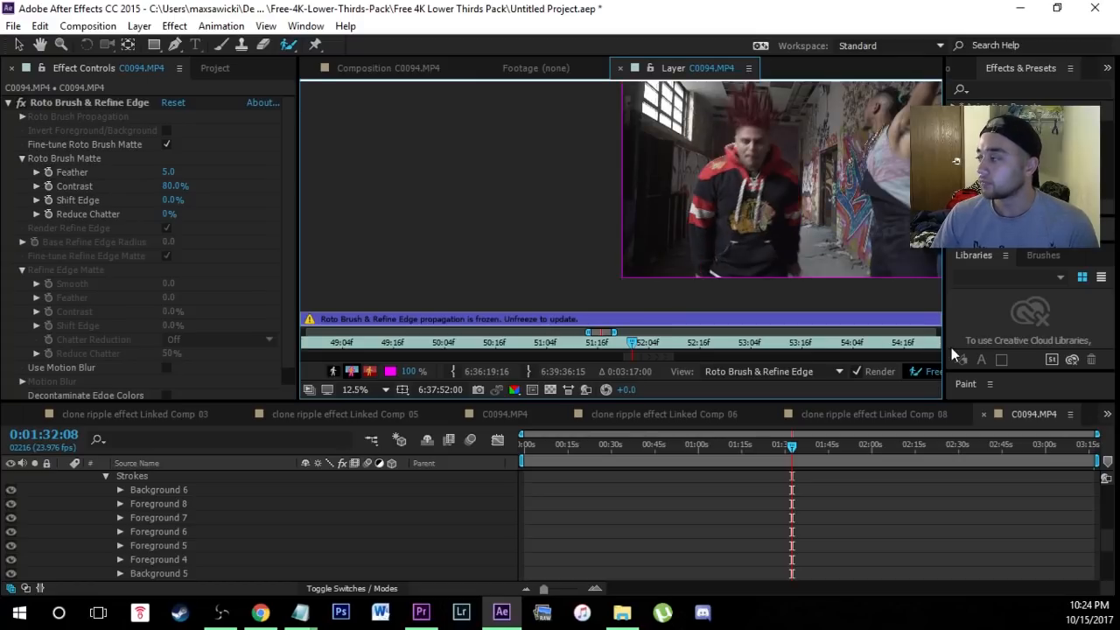
pyautogui.moveTo(943, 346); pyautogui.dragTo(1066, 350)
pyautogui.click(978, 375)
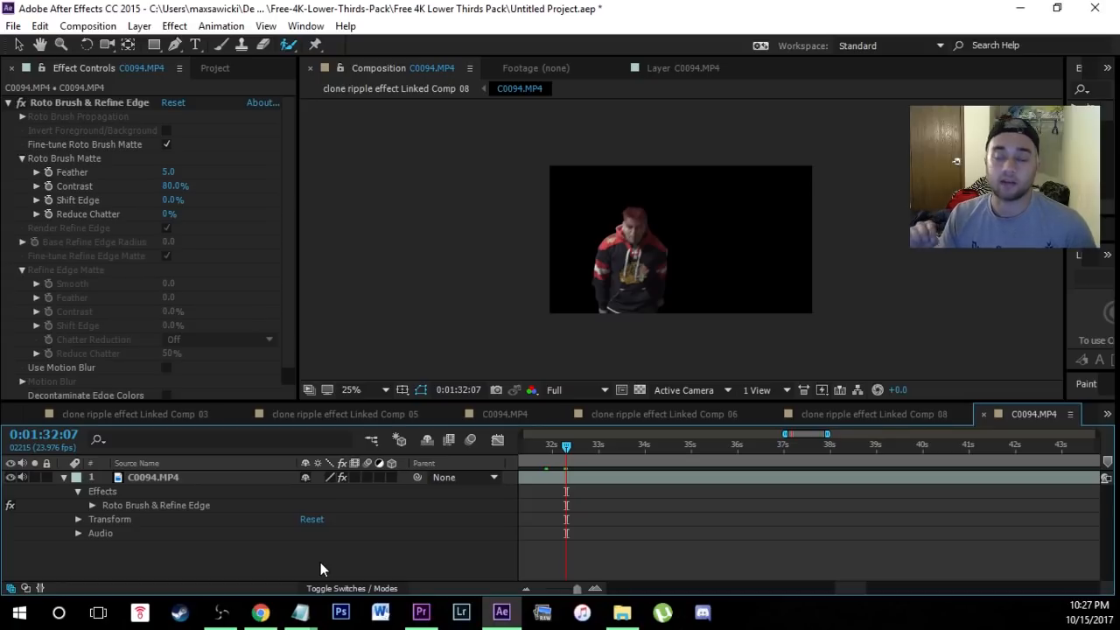
# - Duplicate the C0094.MP4 layer and delete the Roto Brush & Refine Edge effect from the lower copy
pyautogui.click(154, 478)
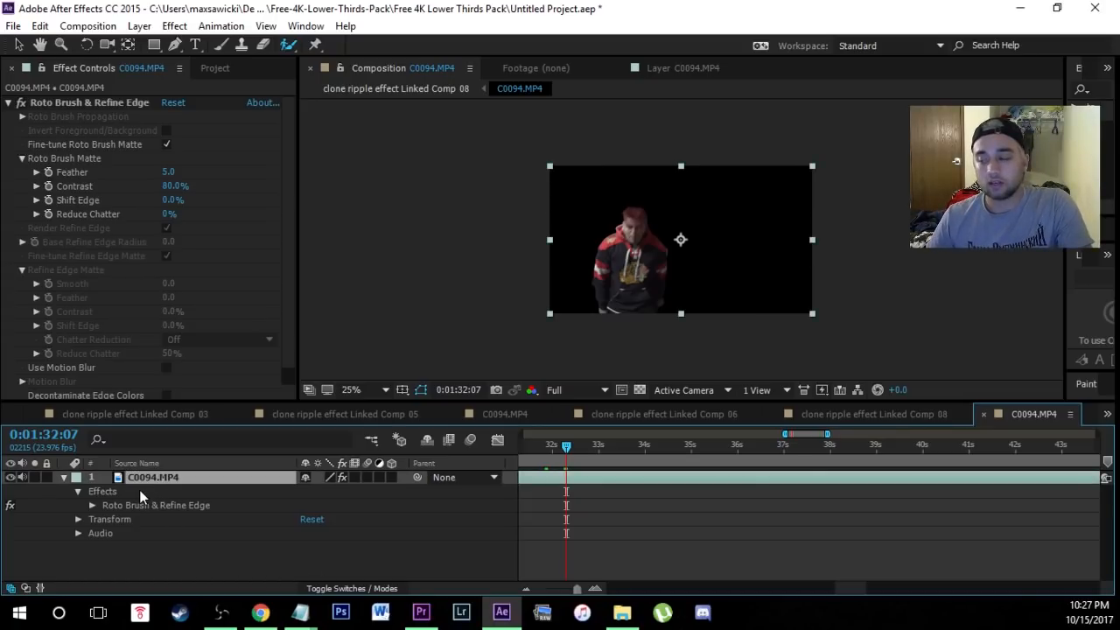
pyautogui.hotkey('ctrl', 'd')
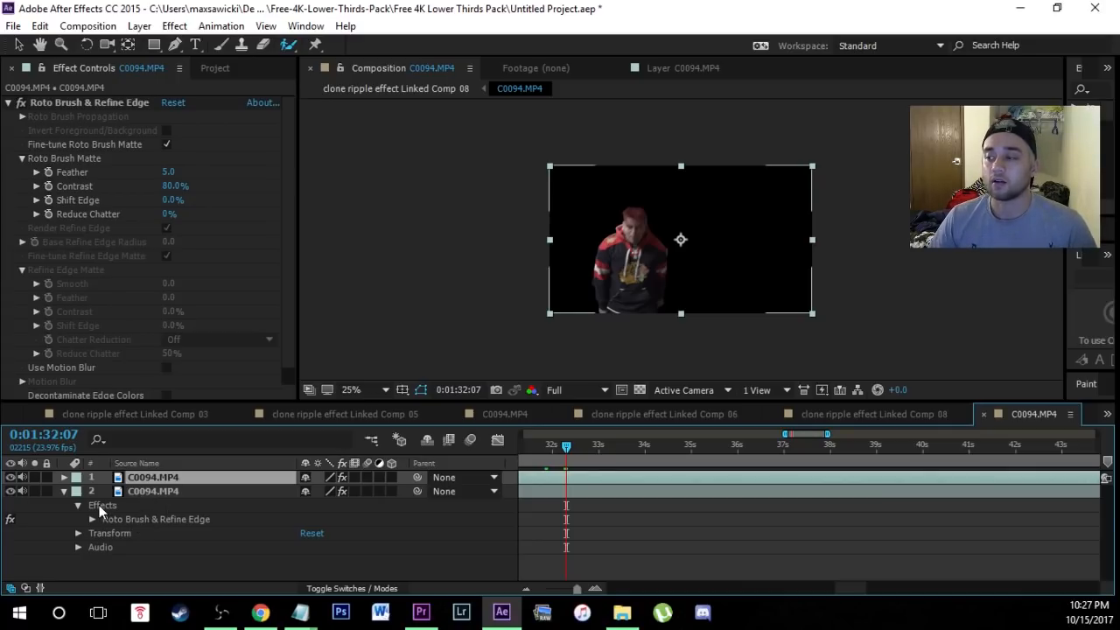
pyautogui.click(99, 505)
pyautogui.click(77, 505)
pyautogui.click(78, 505)
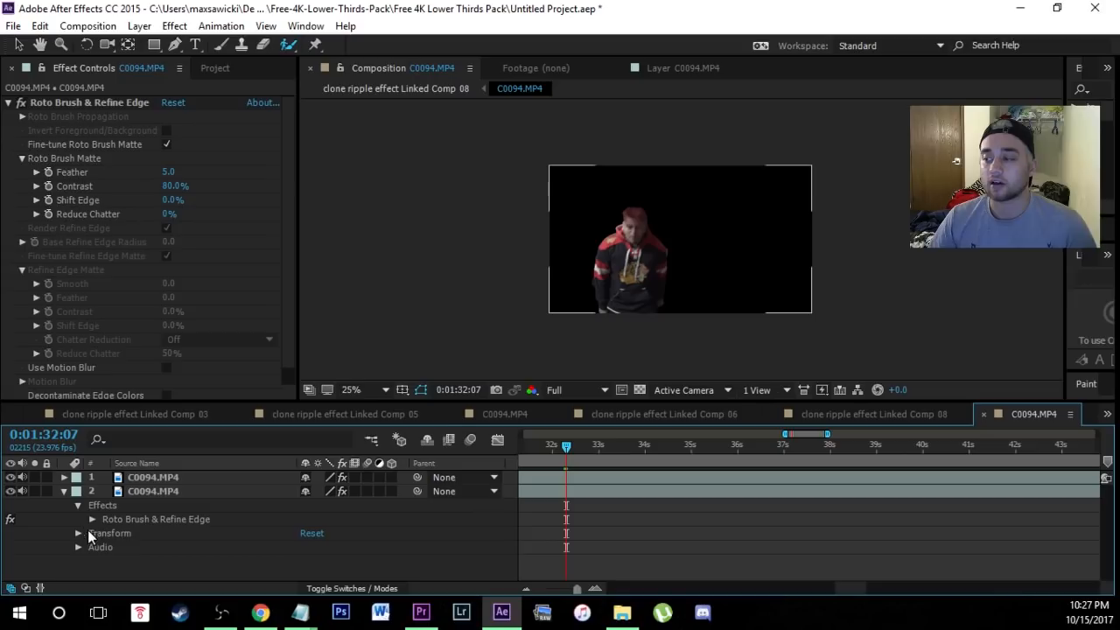
pyautogui.click(143, 519)
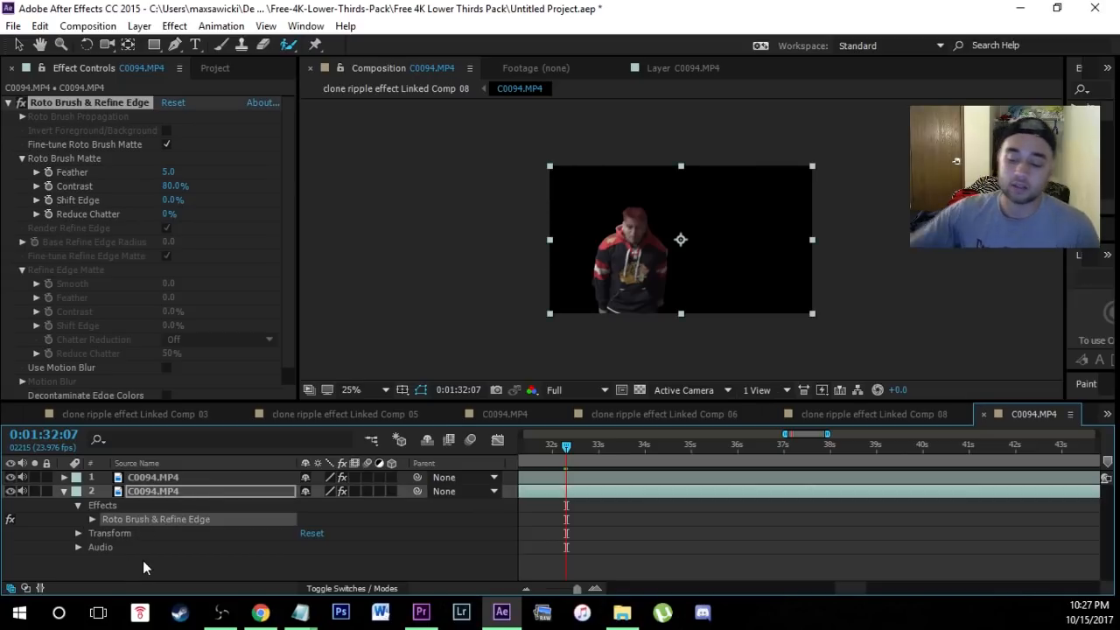
pyautogui.press('Delete')
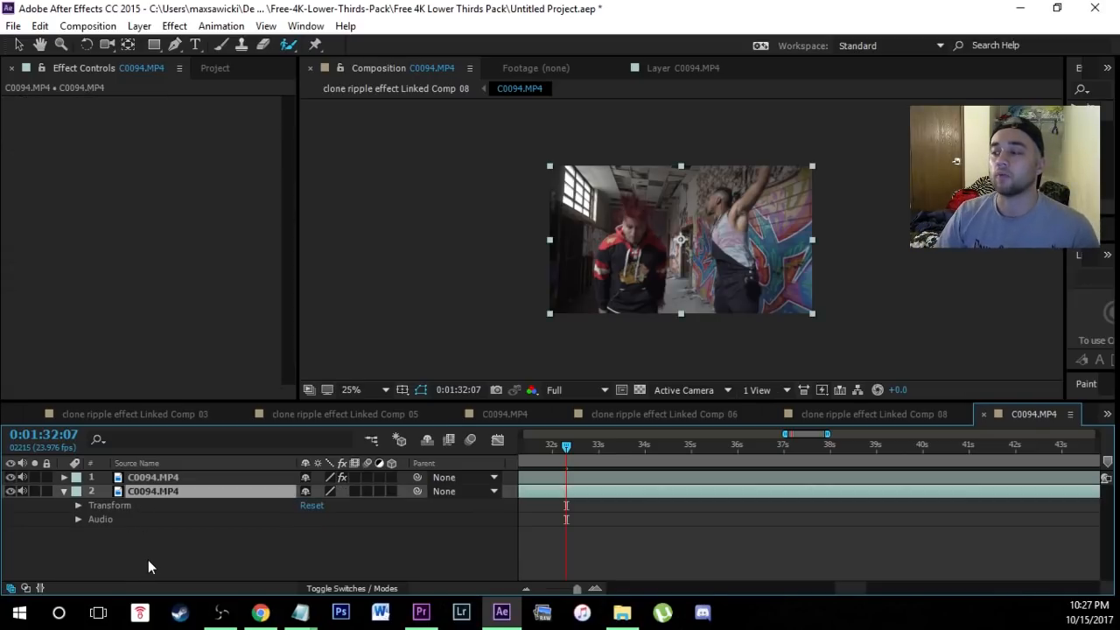
pyautogui.click(148, 560)
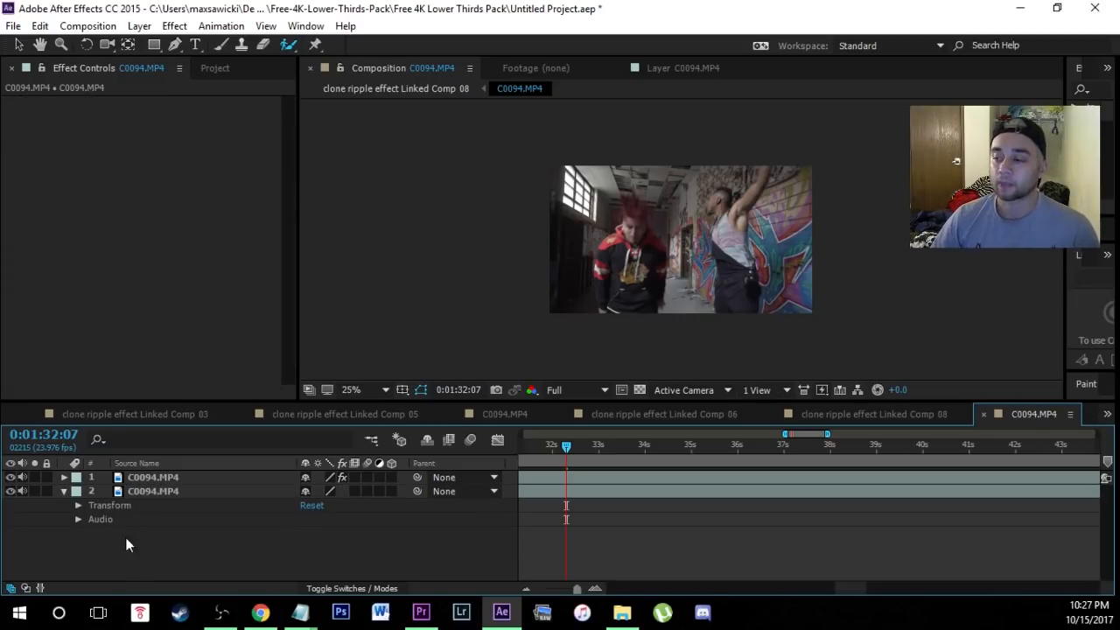
# - Compare the cut-out with the full footage by toggling the visibility of the two C0094.MP4 layers
pyautogui.click(10, 491)
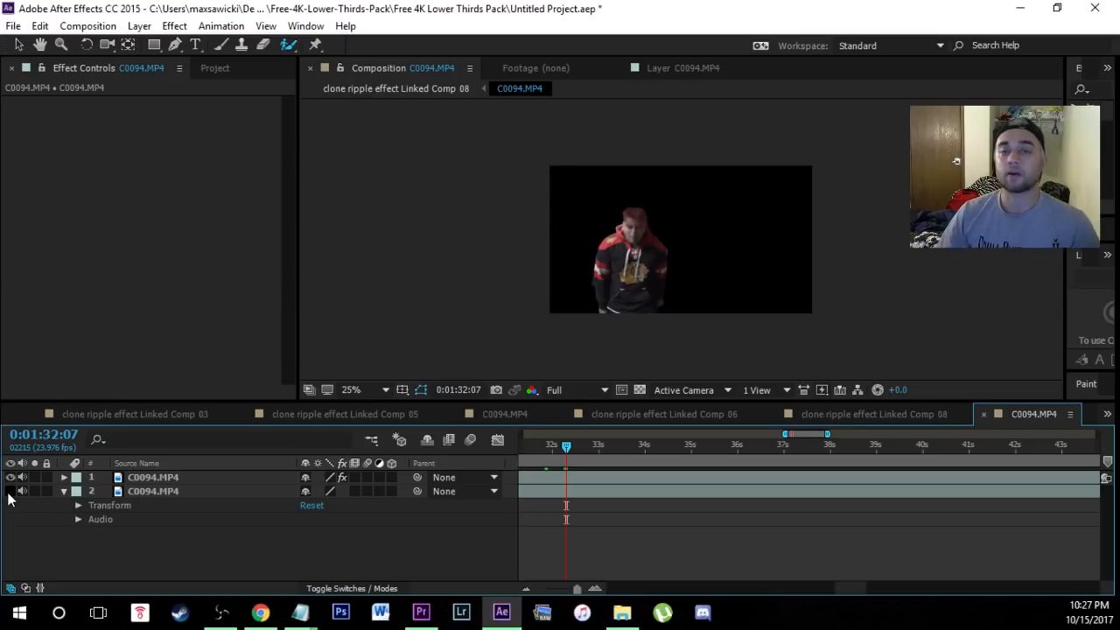
pyautogui.click(10, 492)
pyautogui.click(10, 477)
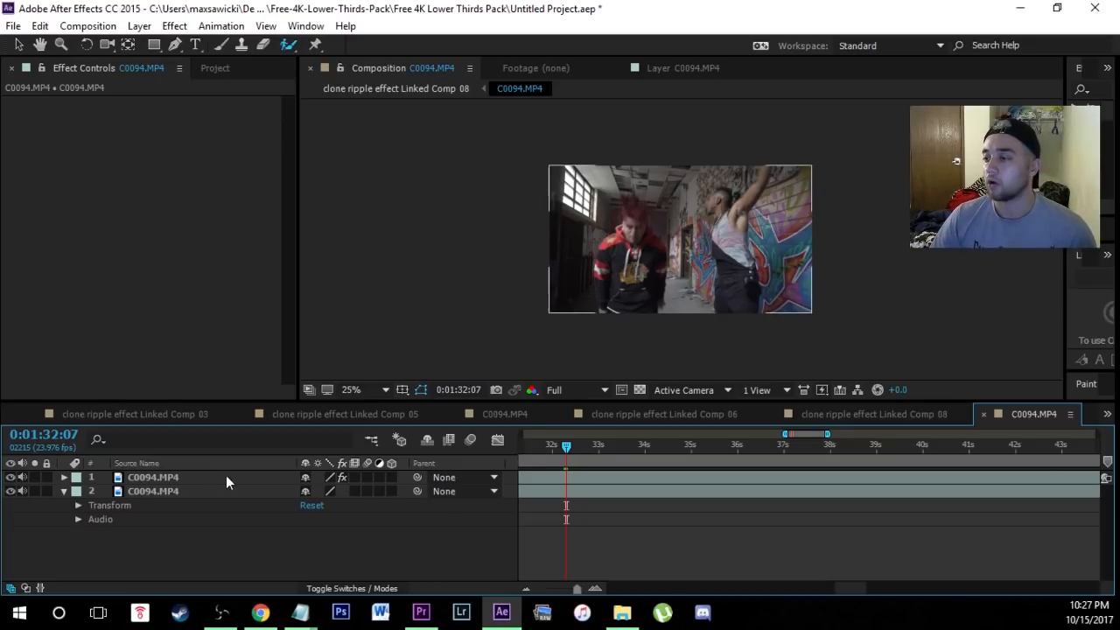
# - Locate the start frame of the cut-out at 0:01:32:06 with the lower layer hidden, and turn that layer's visibility back on
pyautogui.click(10, 491)
pyautogui.press('pageup')
pyautogui.press('pageup')
pyautogui.press('pageup')
pyautogui.press('pagedown')
pyautogui.press('pagedown')
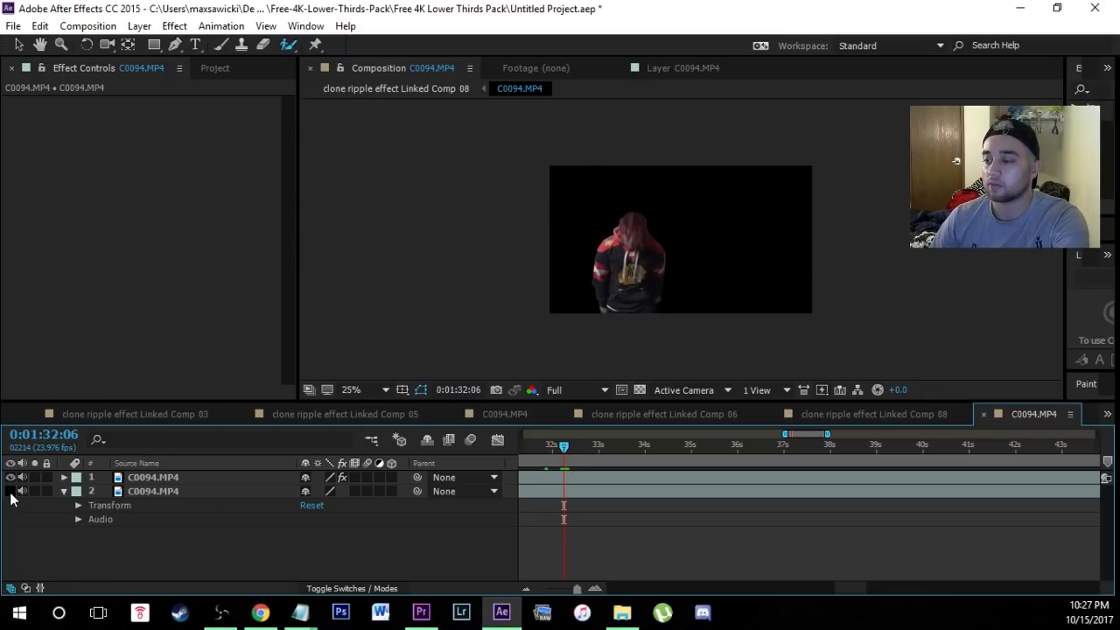
pyautogui.click(9, 491)
pyautogui.click(10, 491)
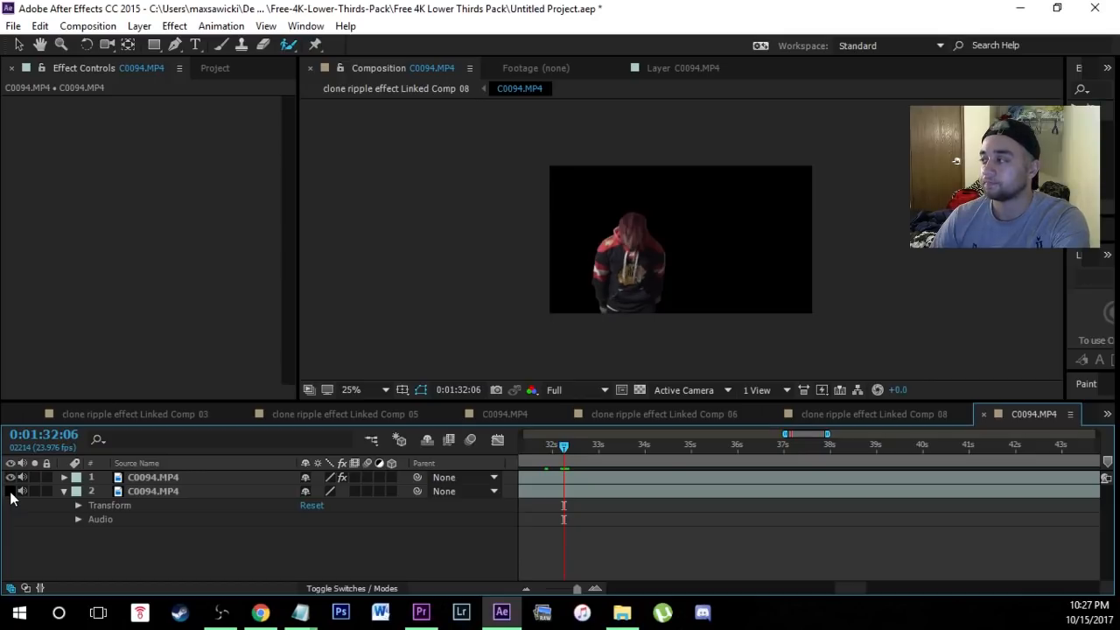
pyautogui.click(10, 491)
# - Enable Position keyframing on the upper C0094.MP4 layer at 0:01:32:06
pyautogui.click(63, 477)
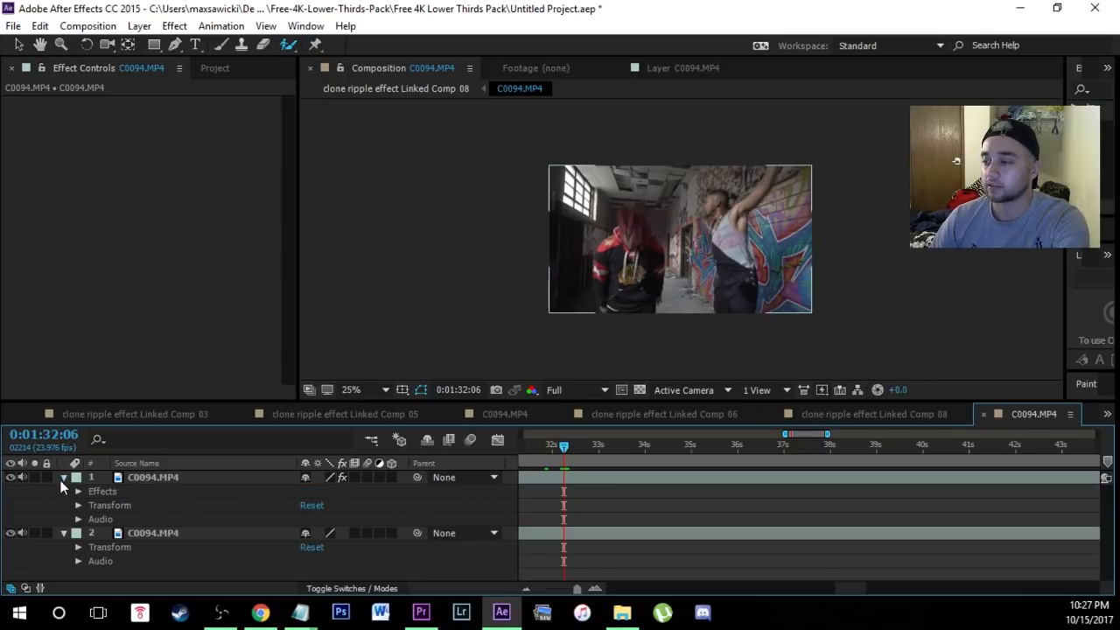
pyautogui.click(79, 505)
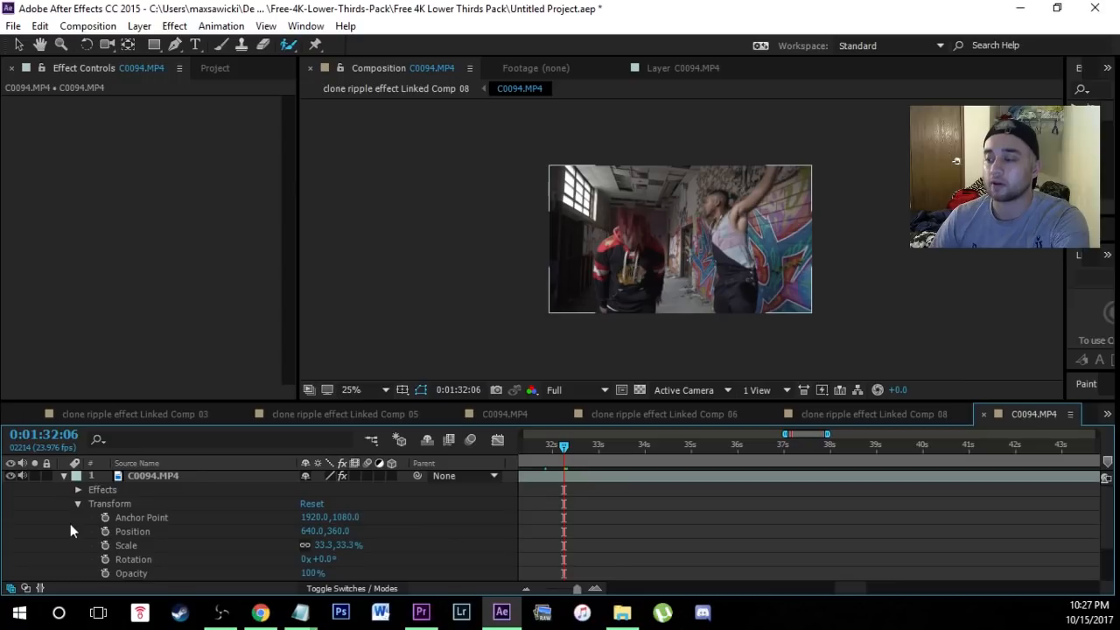
pyautogui.scroll(-5, 105, 528)
pyautogui.scroll(4, 72, 523)
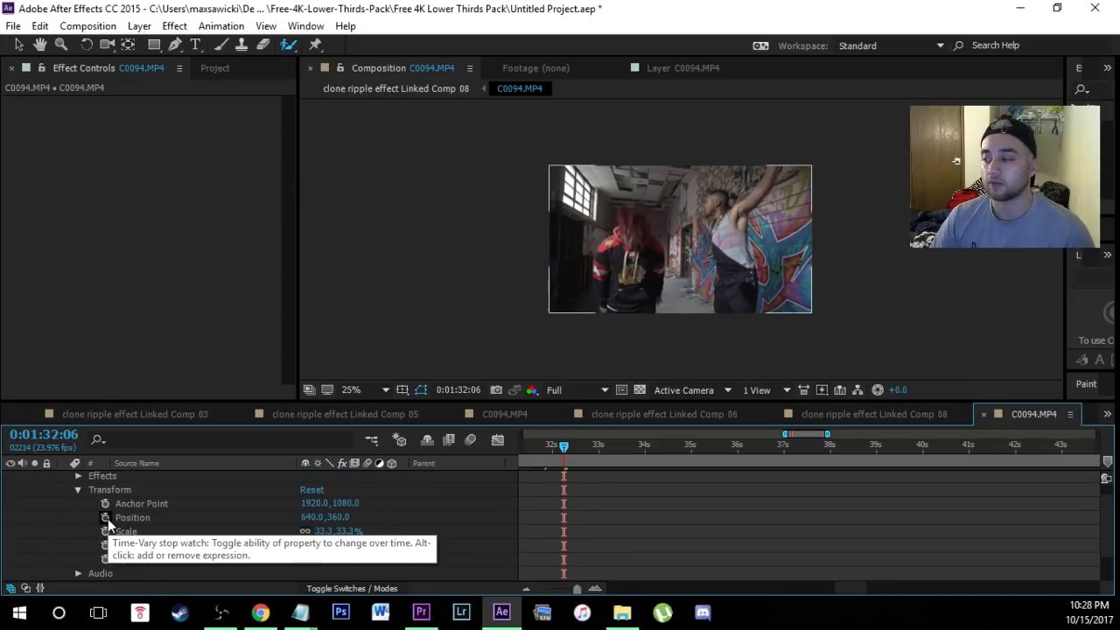
pyautogui.click(105, 517)
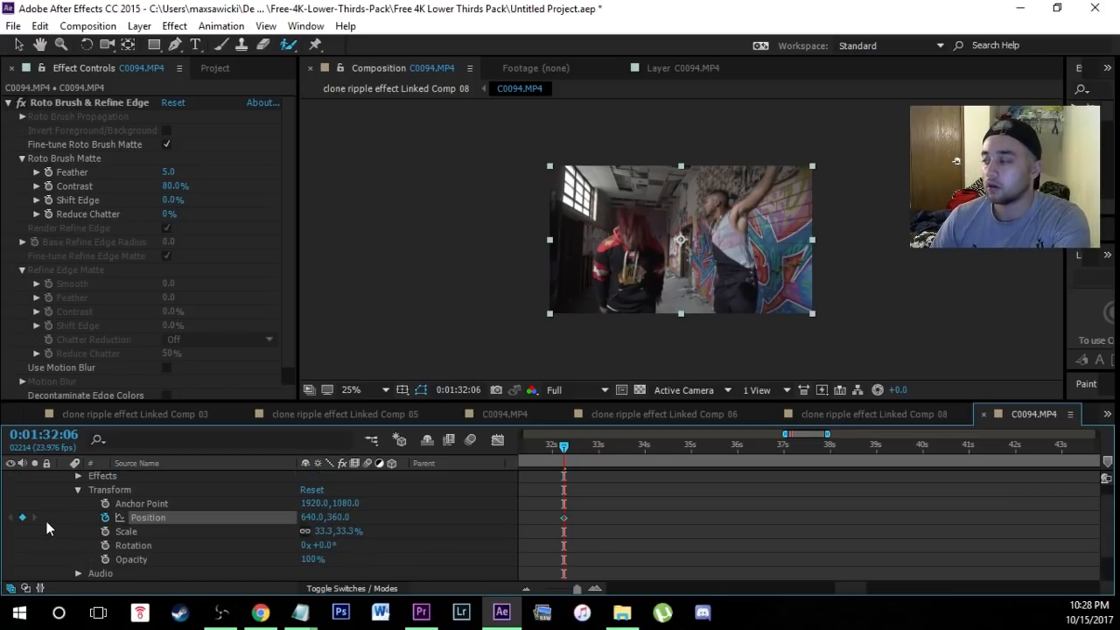
# - Offset the cut-out layer to Position 688.0,360.0 at 0:01:32:07 and 628.0,360.0 at 0:01:32:08
pyautogui.press('pagedown')
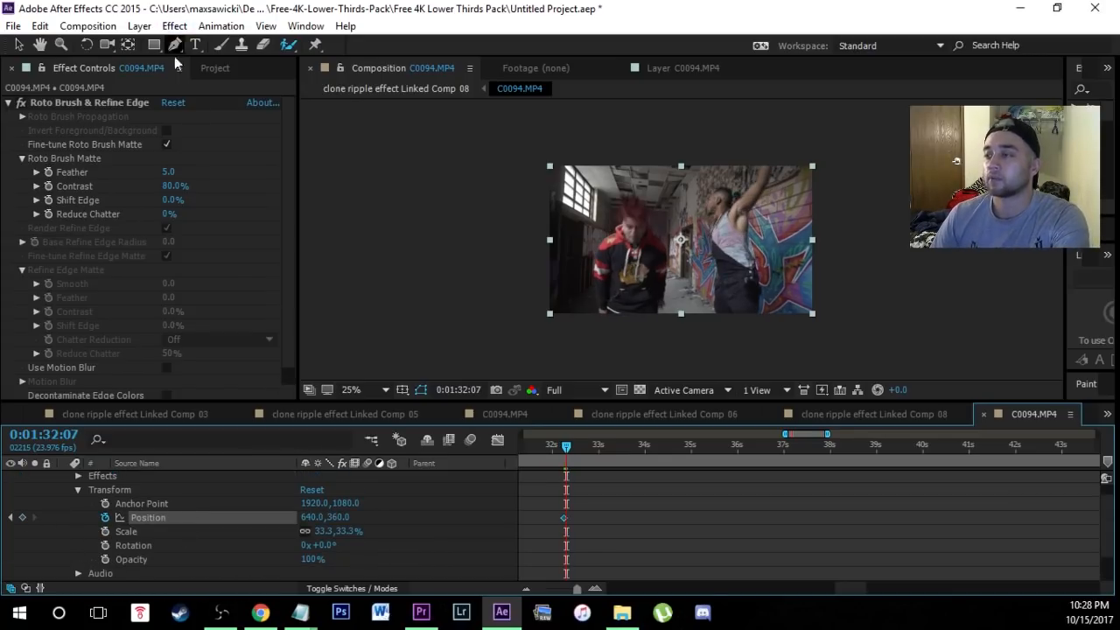
pyautogui.click(17, 44)
pyautogui.moveTo(633, 251); pyautogui.dragTo(644, 251)
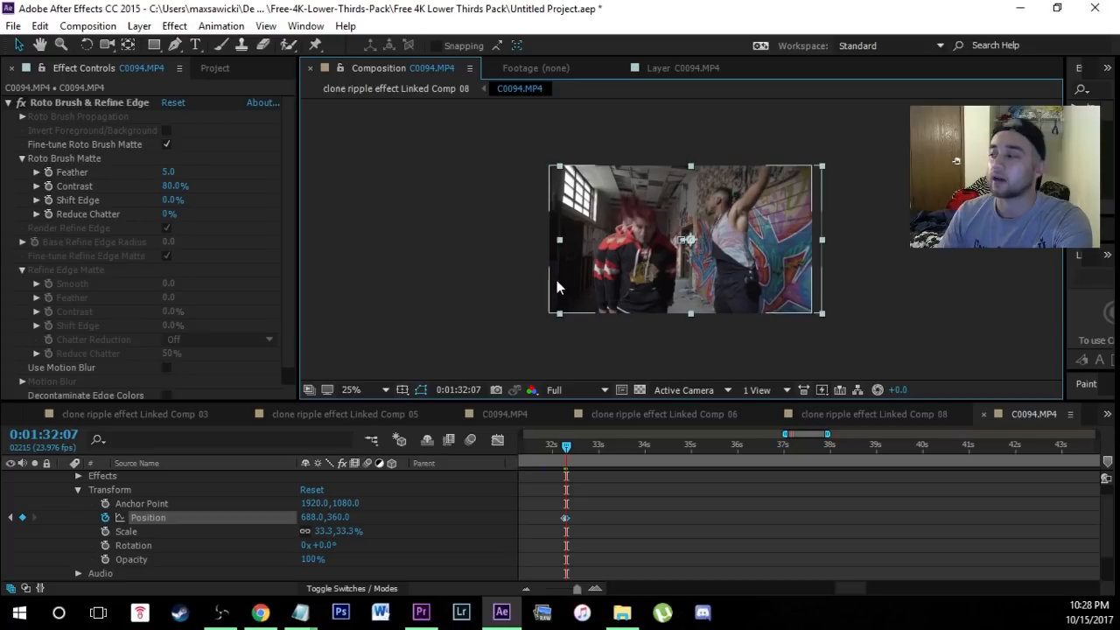
pyautogui.press('pagedown')
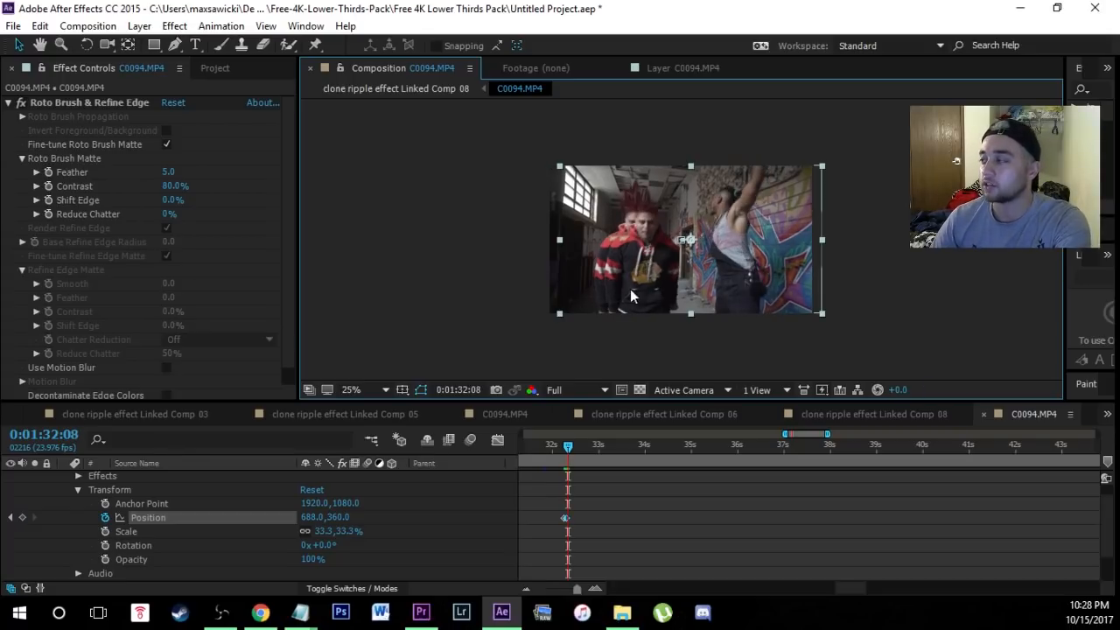
pyautogui.moveTo(665, 283); pyautogui.dragTo(645, 280)
# - Shift the cut-out layer to a different position on each frame from 0:01:32:09, with 688.0,384.0 at 0:01:32:15
pyautogui.press('pagedown')
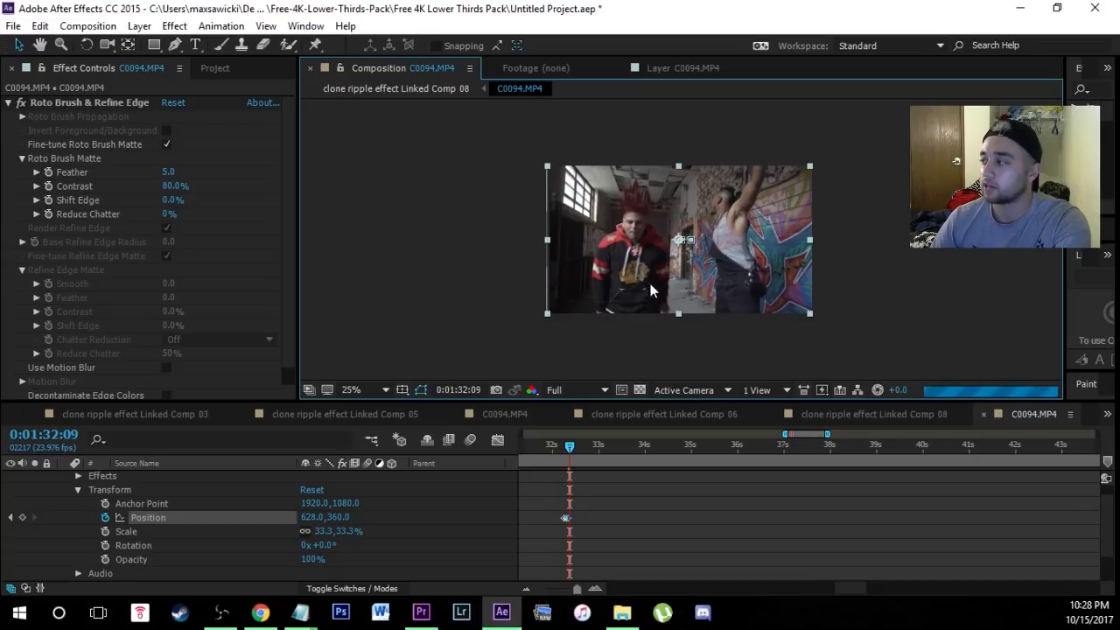
pyautogui.moveTo(637, 281); pyautogui.dragTo(658, 271)
pyautogui.press('pagedown')
pyautogui.press('pagedown')
pyautogui.press('pagedown')
pyautogui.press('pagedown')
pyautogui.press('pagedown')
pyautogui.press('pagedown')
pyautogui.press('pagedown')
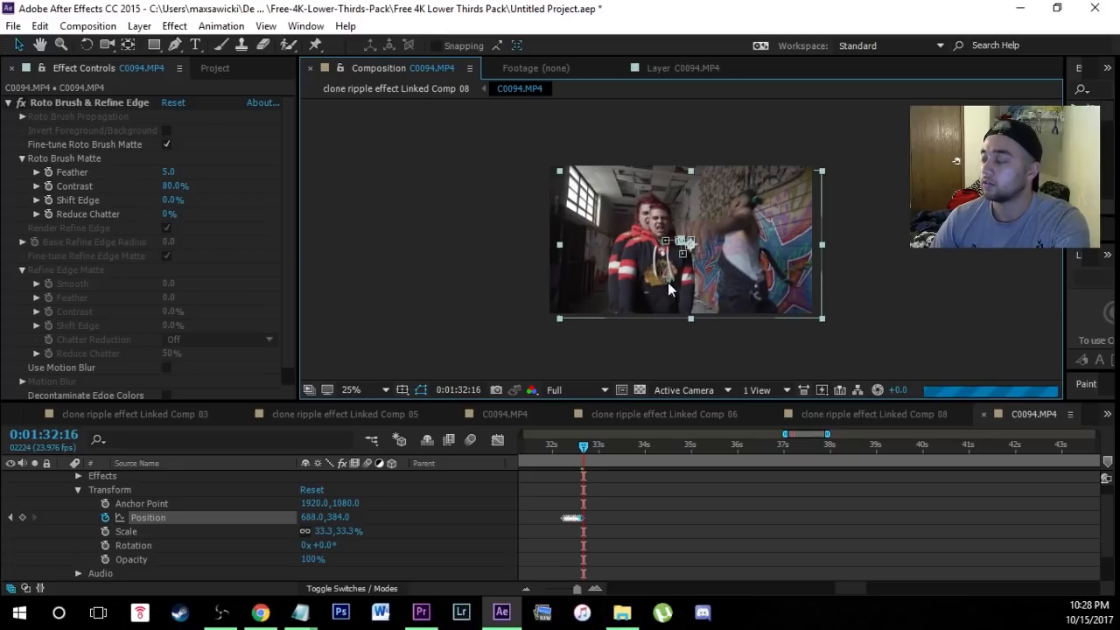
# - Bring the cut-out layer back to Position 640.0,360.0 at 0:01:32:16 and nudge it slightly at 0:01:32:17
pyautogui.moveTo(665, 287)
pyautogui.mouseDown()
pyautogui.moveTo(652, 270)
pyautogui.moveTo(650, 281)
pyautogui.mouseUp()
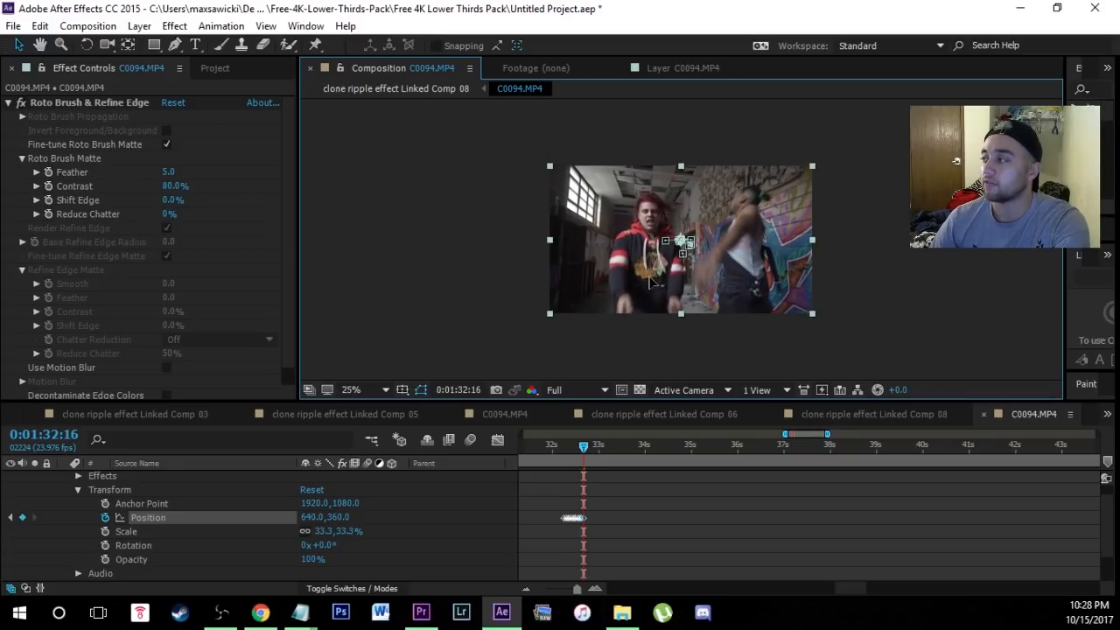
pyautogui.press('pagedown')
pyautogui.moveTo(653, 282)
pyautogui.mouseDown()
pyautogui.moveTo(643, 282)
pyautogui.moveTo(665, 296)
pyautogui.moveTo(648, 283)
pyautogui.mouseUp()
pyautogui.press('pagedown')
# - Return to 0:01:32:06 and duplicate the animated cut-out layer
pyautogui.click(563, 448)
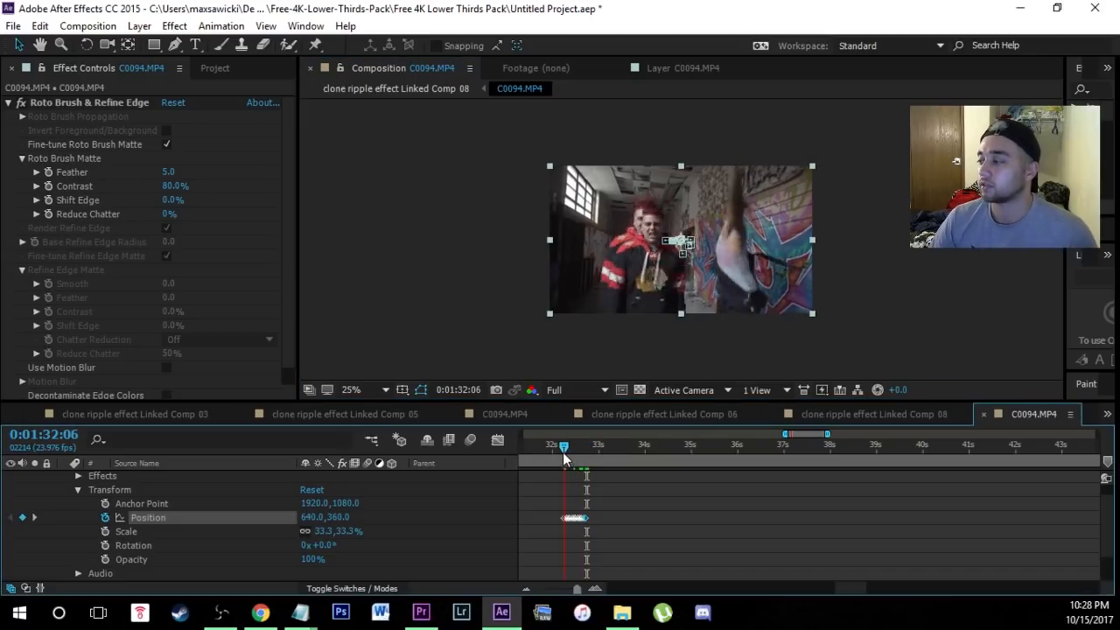
pyautogui.moveTo(561, 454)
pyautogui.mouseDown()
pyautogui.moveTo(587, 455)
pyautogui.moveTo(564, 463)
pyautogui.mouseUp()
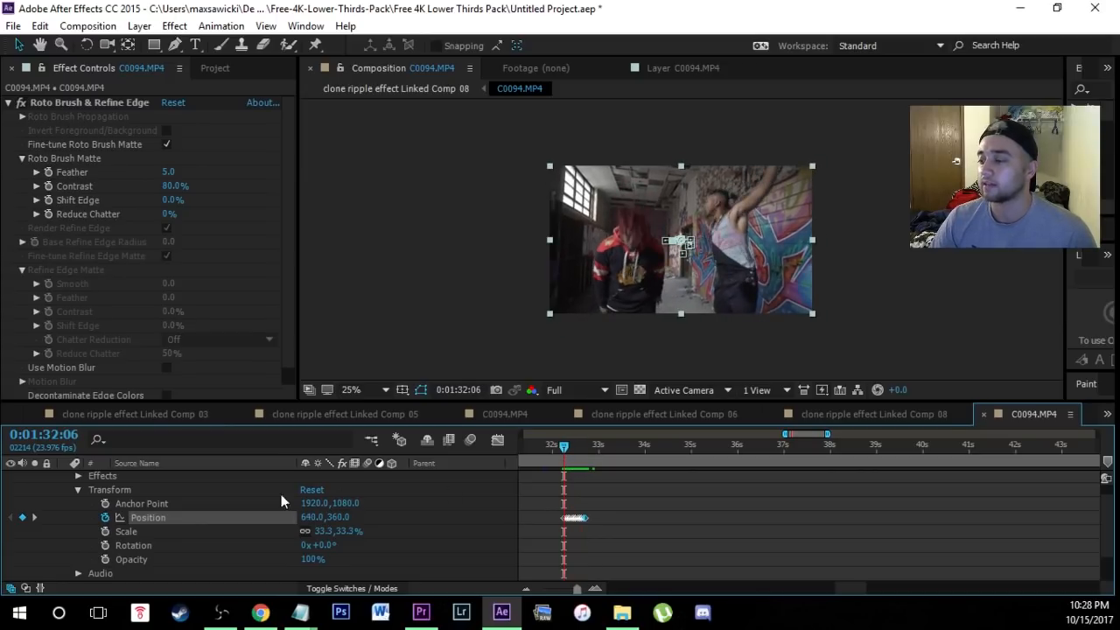
pyautogui.scroll(1, 199, 509)
pyautogui.click(150, 477)
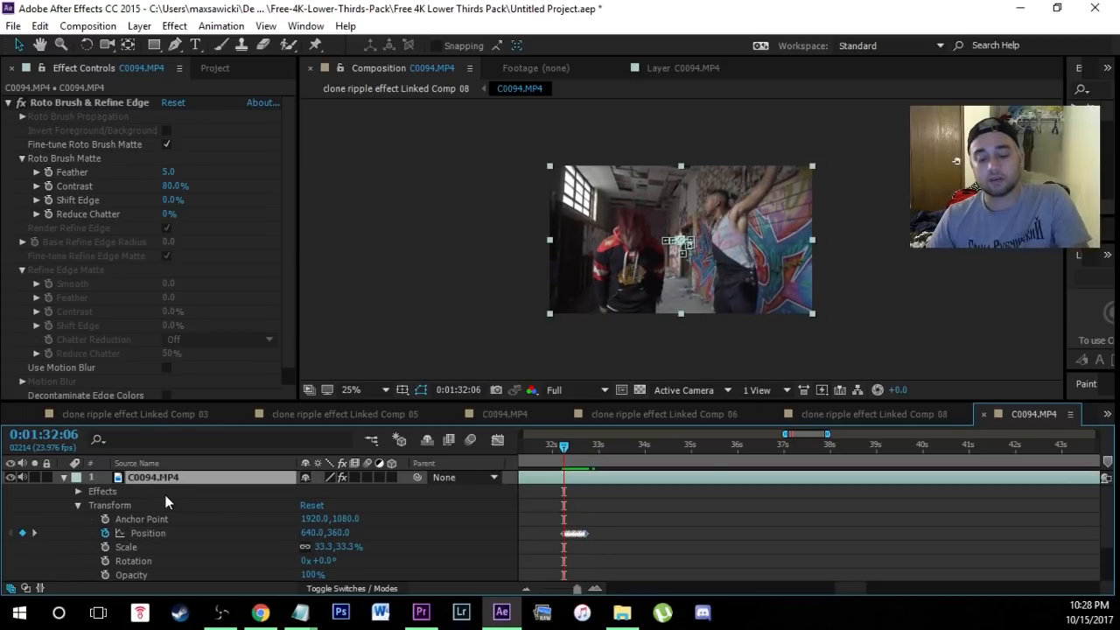
pyautogui.hotkey('ctrl', 'd')
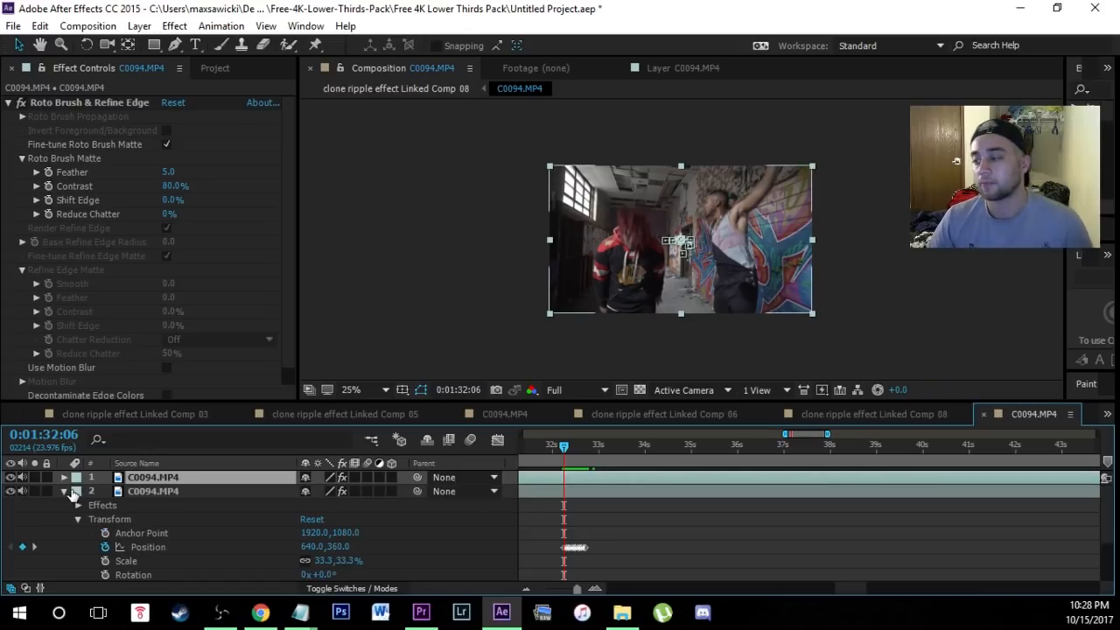
# - Replace the new top copy's Position keyframes with a single fresh one at 0:01:32:06 and advance one frame
pyautogui.click(63, 477)
pyautogui.click(79, 505)
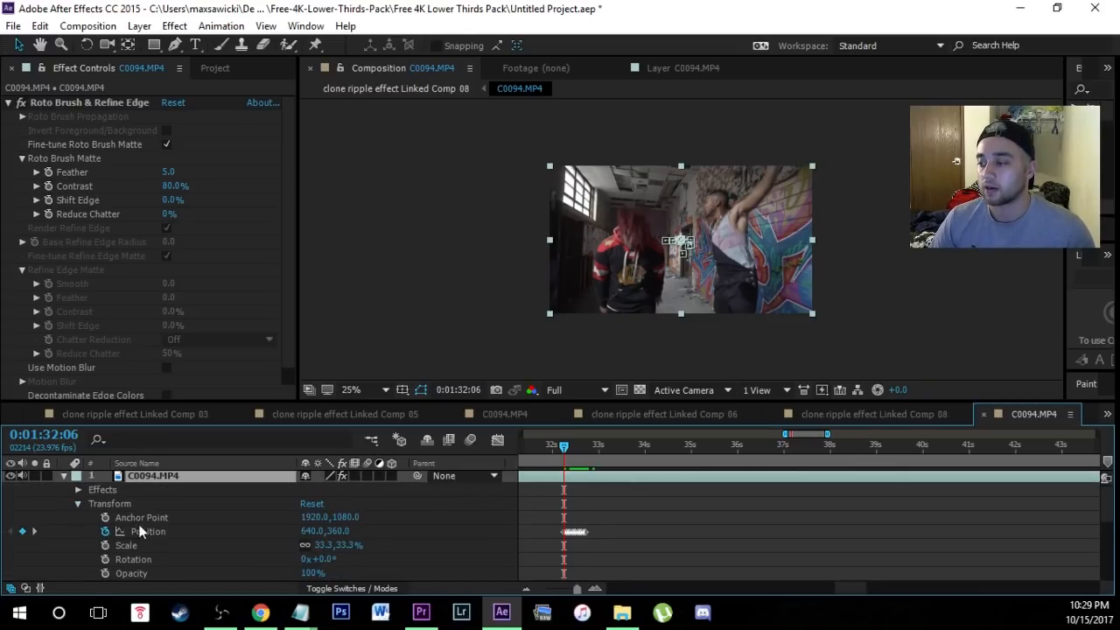
pyautogui.moveTo(642, 542); pyautogui.dragTo(860, 507)
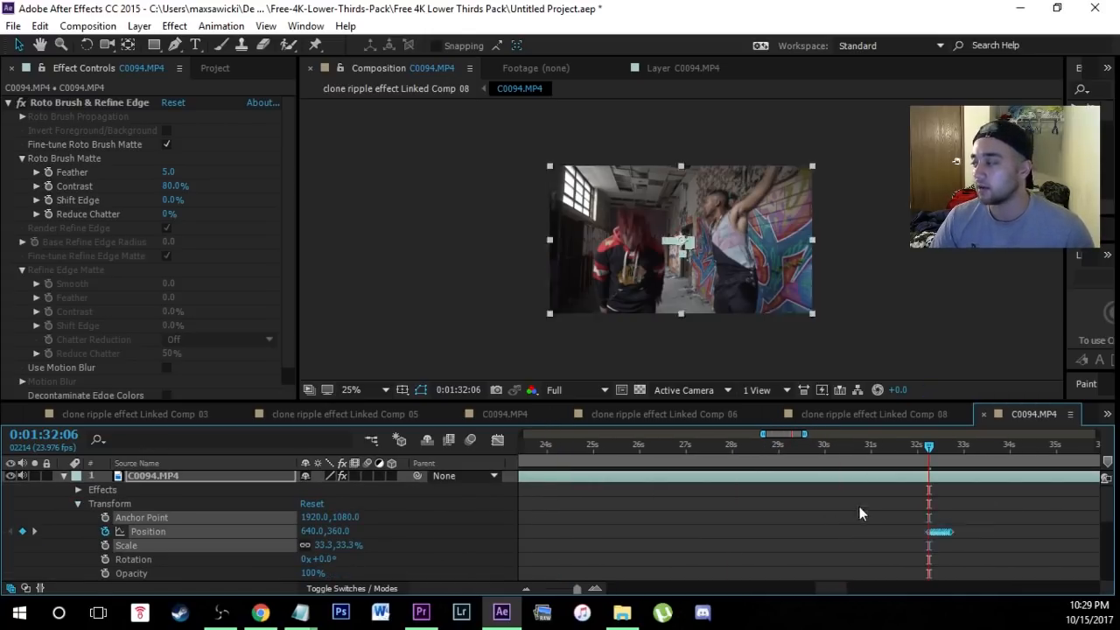
pyautogui.press('Delete')
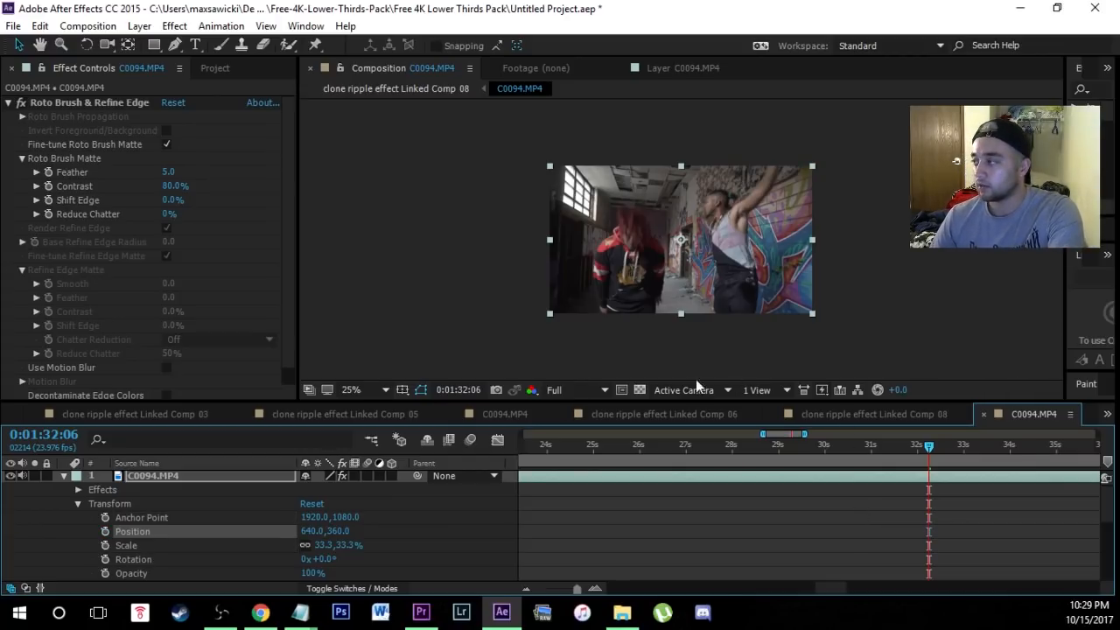
pyautogui.click(105, 531)
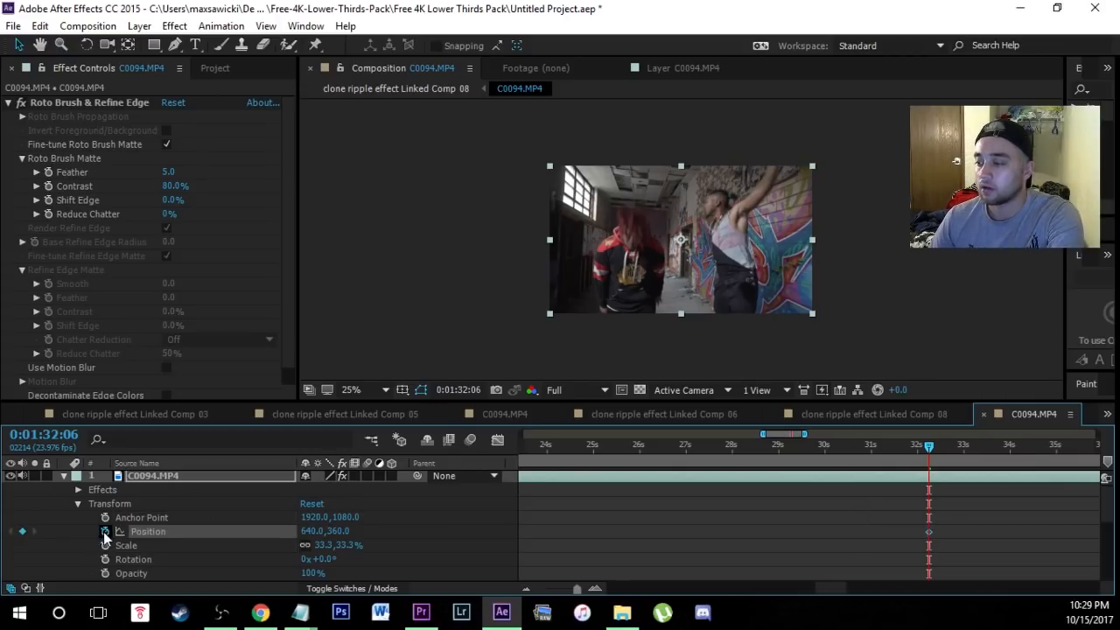
pyautogui.press('pagedown')
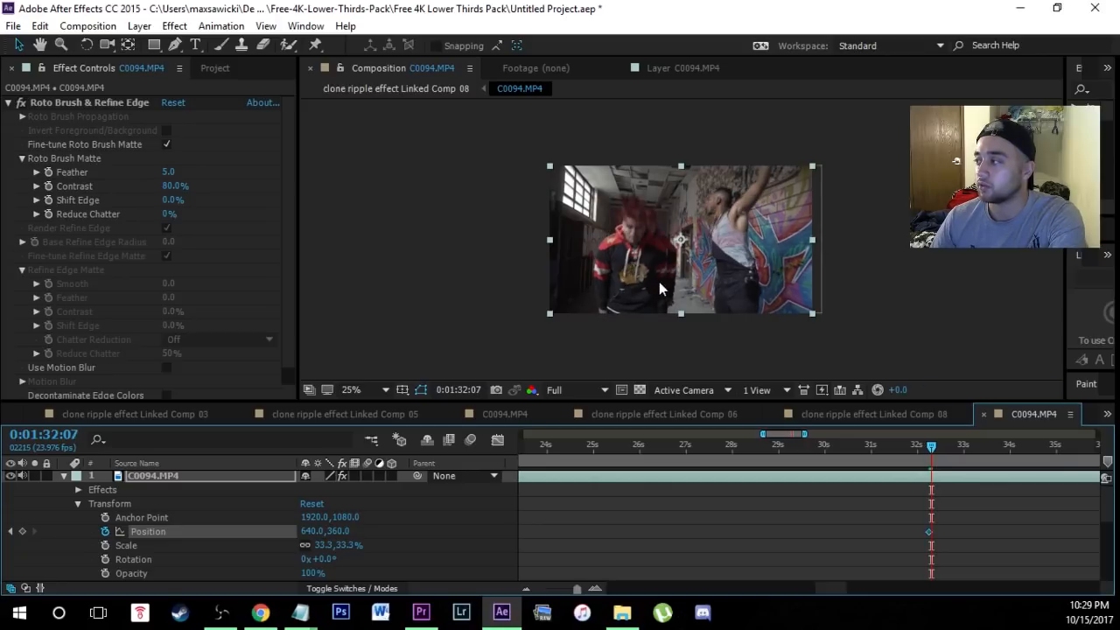
# - Shift the top cut-out copy to the right at 0:01:32:07 and advance one frame
pyautogui.moveTo(659, 282); pyautogui.dragTo(718, 298)
pyautogui.press('pagedown')
# - Switch to Premiere Pro and scrub Sequence 01 to 00:00:07:16 to review the clones within the linked comp clip
pyautogui.hotkey('alt', 'Tab')
pyautogui.moveTo(637, 390); pyautogui.dragTo(569, 394)
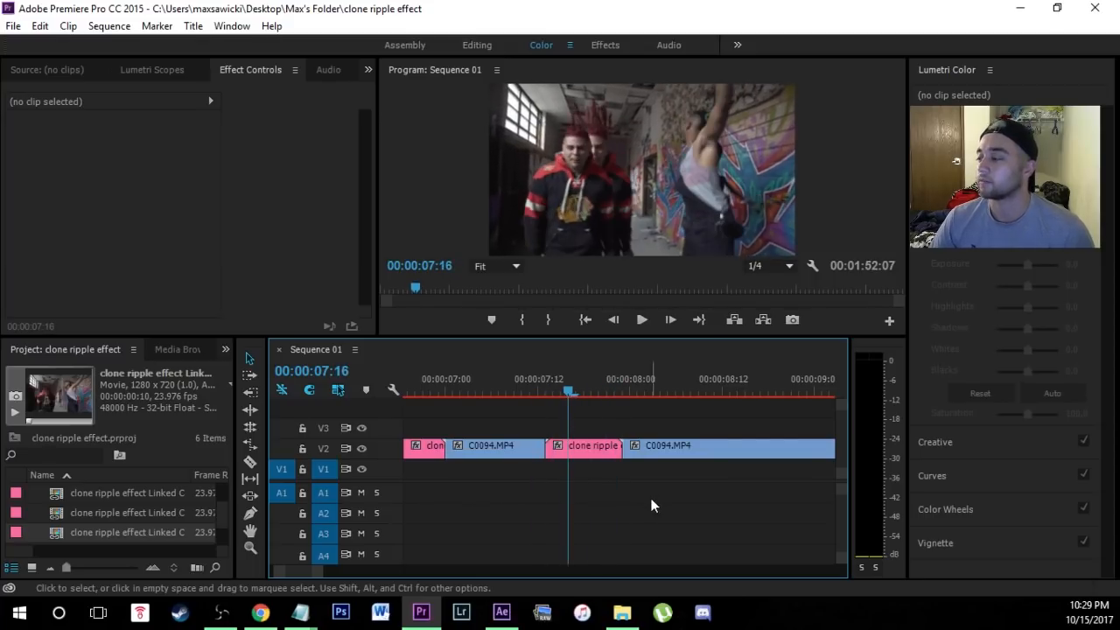
# - Switch back to After Effects, find the Echo effect by searching for "echo" and apply it to the top C0094.MP4 layer
pyautogui.click(502, 612)
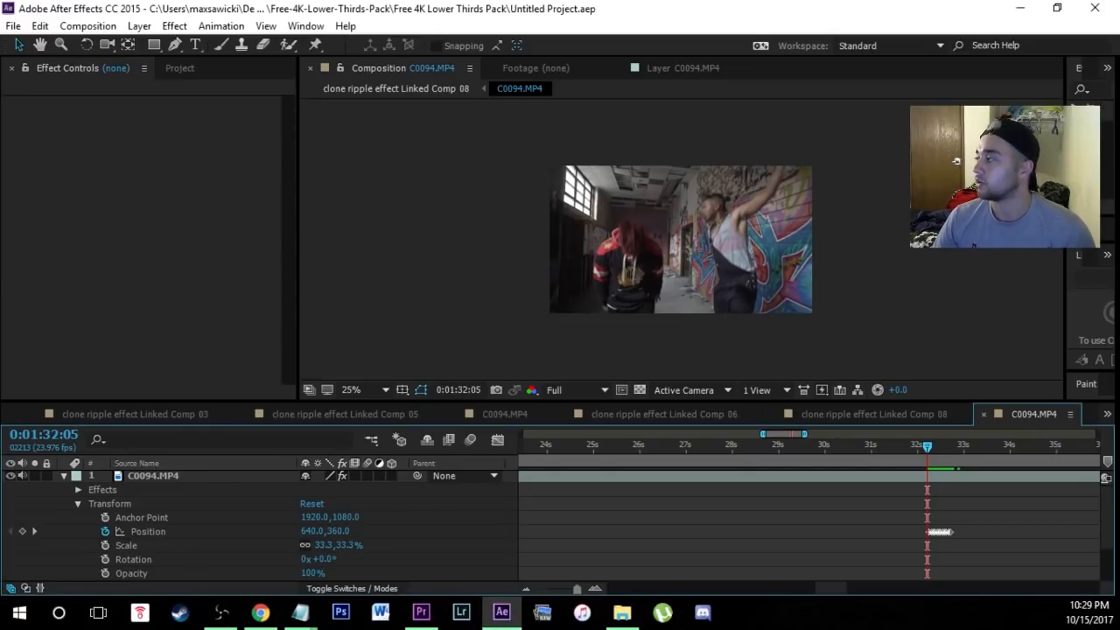
pyautogui.moveTo(1065, 254); pyautogui.dragTo(840, 252)
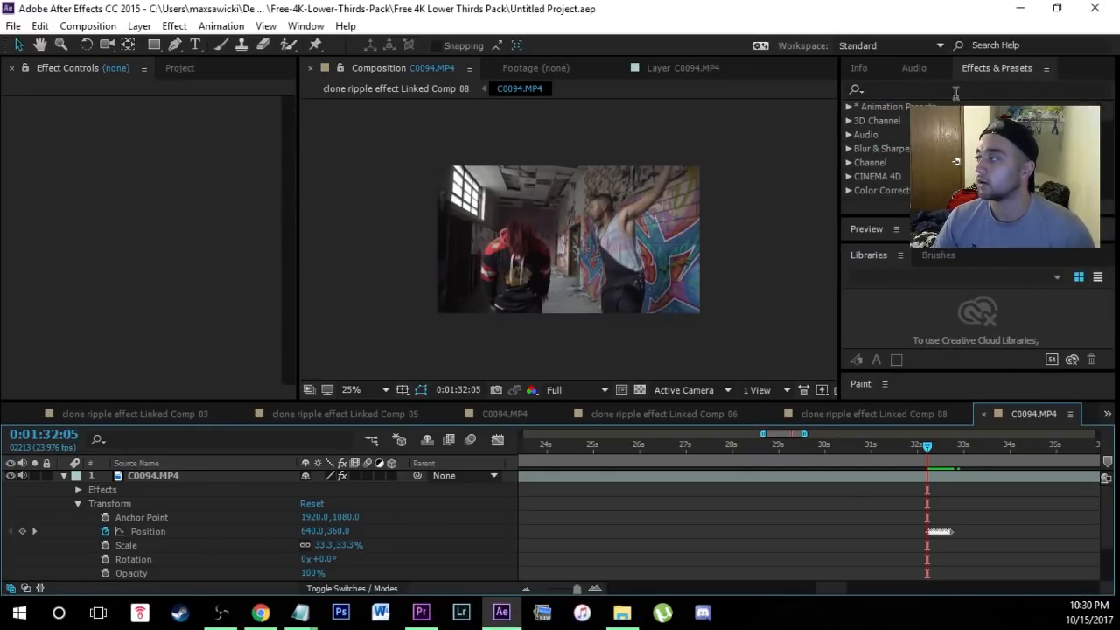
pyautogui.click(963, 88)
pyautogui.write('e')
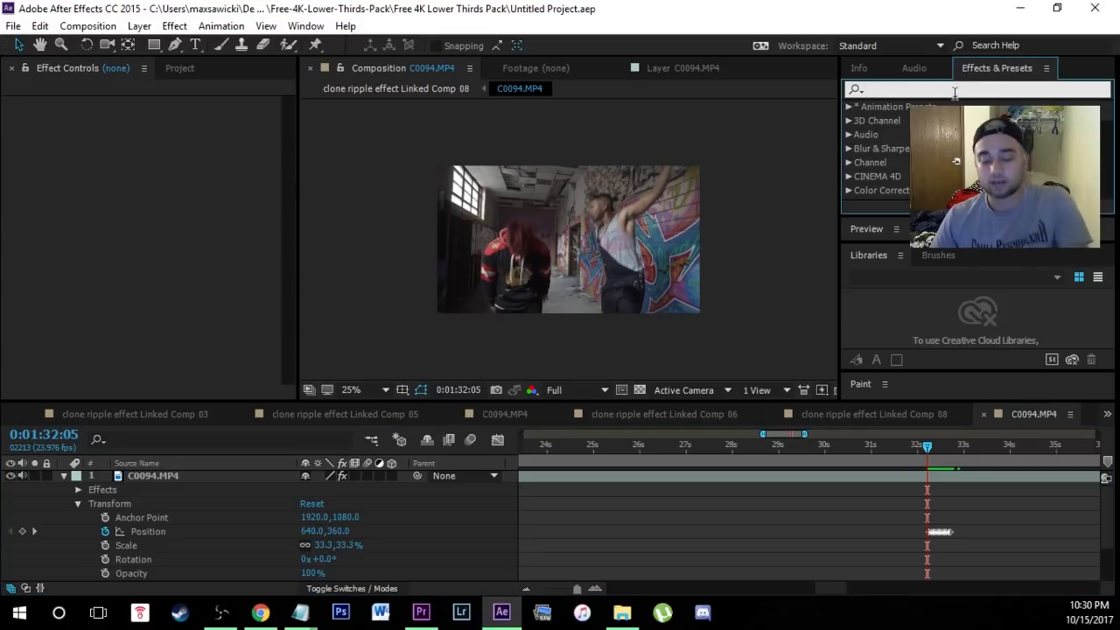
pyautogui.write('cho')
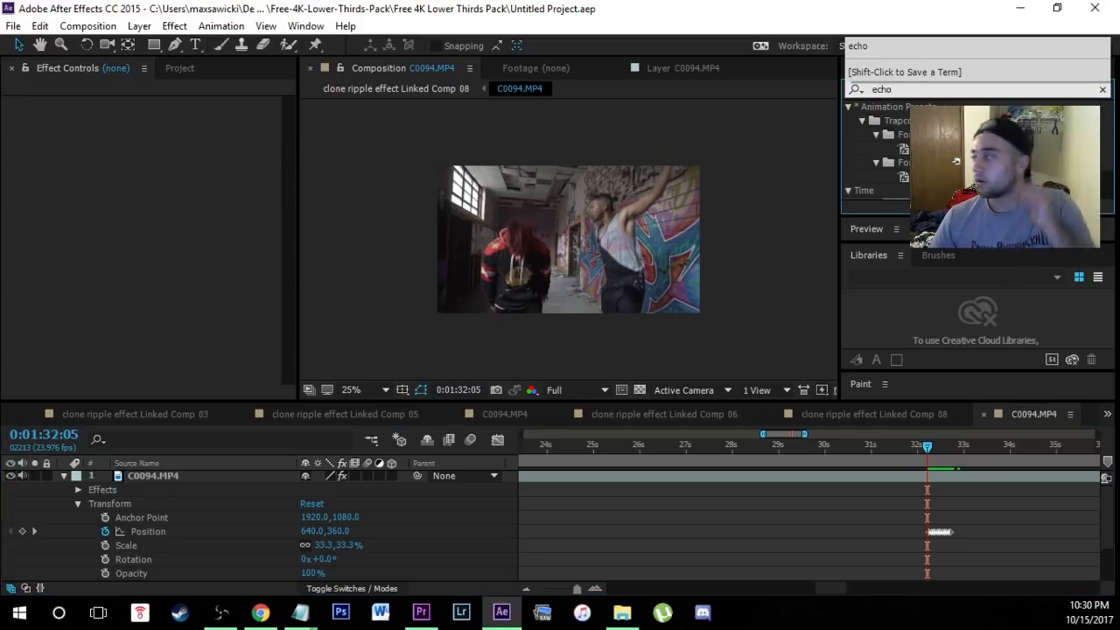
pyautogui.moveTo(893, 164); pyautogui.dragTo(171, 475)
# - At 0:01:32:08, set the Echo effect's Decay to 0.35 and save the project
pyautogui.click(929, 446)
pyautogui.click(935, 446)
pyautogui.press('Left')
pyautogui.press('Left')
pyautogui.press('Left')
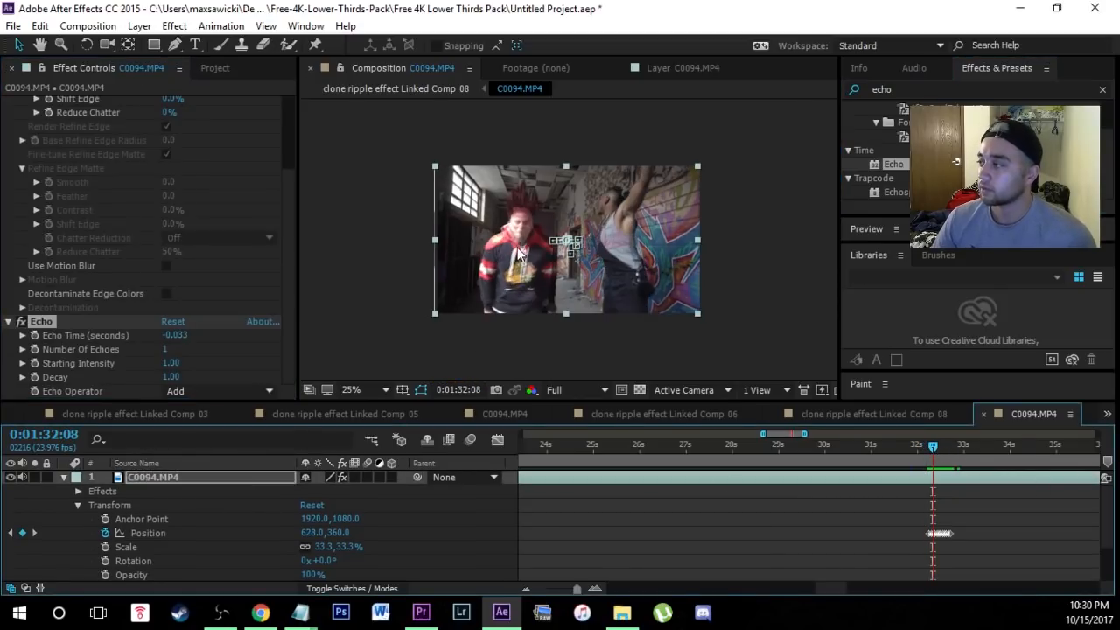
pyautogui.click(269, 391)
pyautogui.click(23, 378)
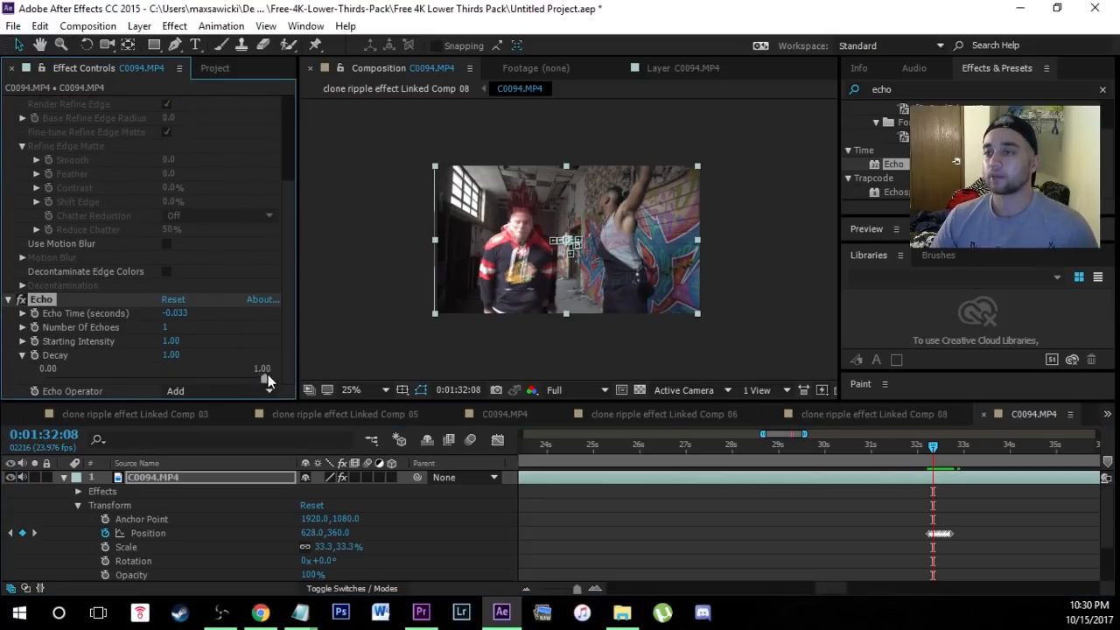
pyautogui.moveTo(264, 376); pyautogui.dragTo(122, 391)
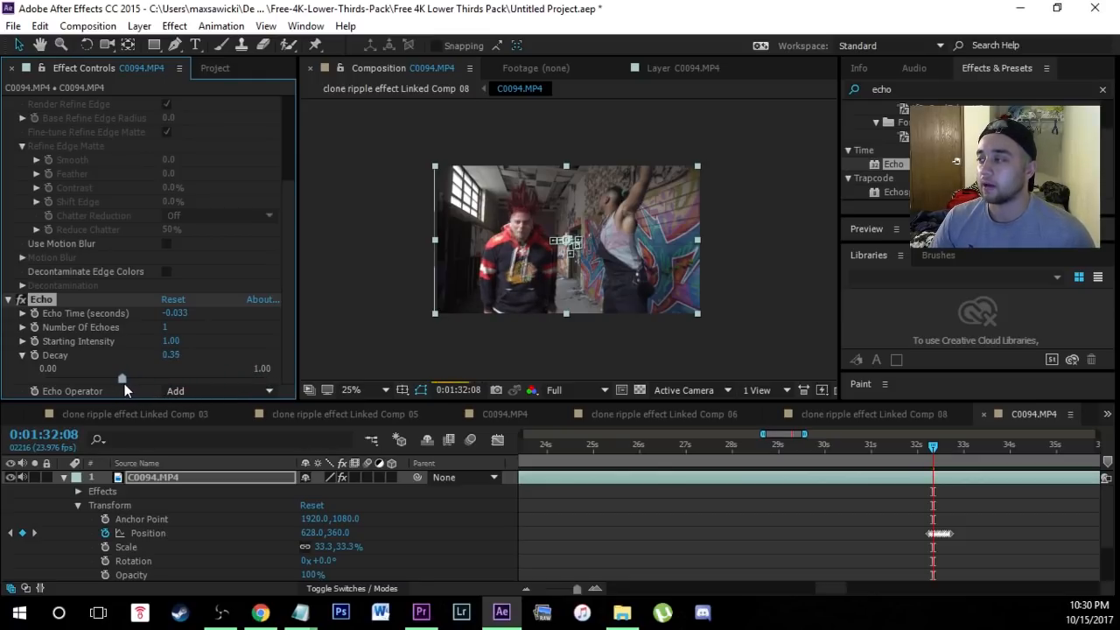
pyautogui.click(13, 26)
pyautogui.click(52, 142)
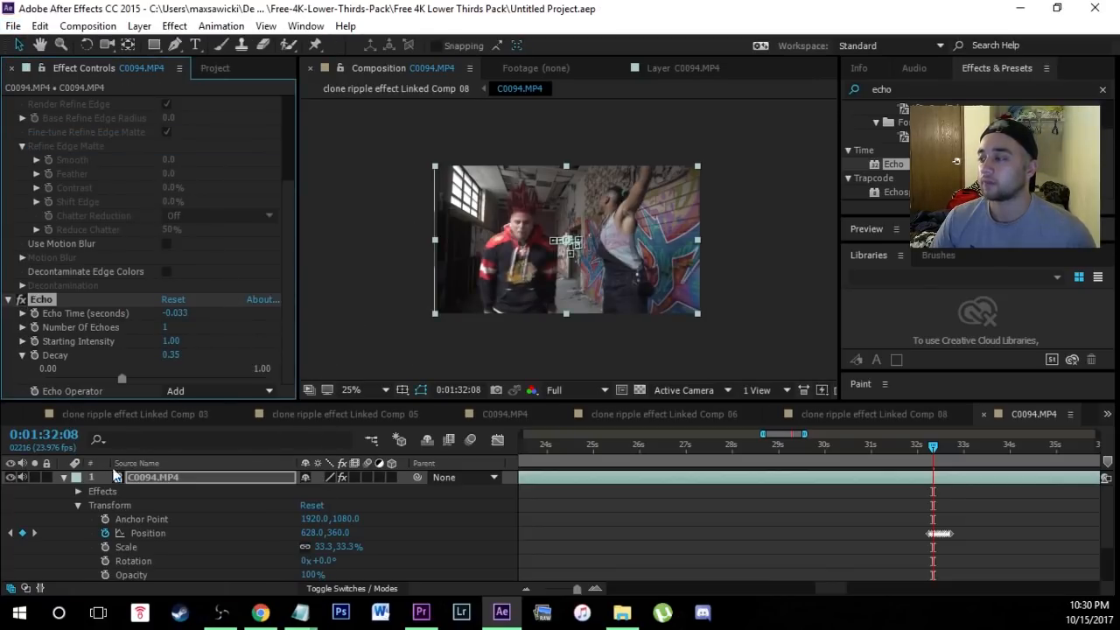
# - Switch to Premiere Pro, place the playhead at 00:00:07:13 where the linked comp clip starts, and save the project
pyautogui.click(421, 612)
pyautogui.click(547, 383)
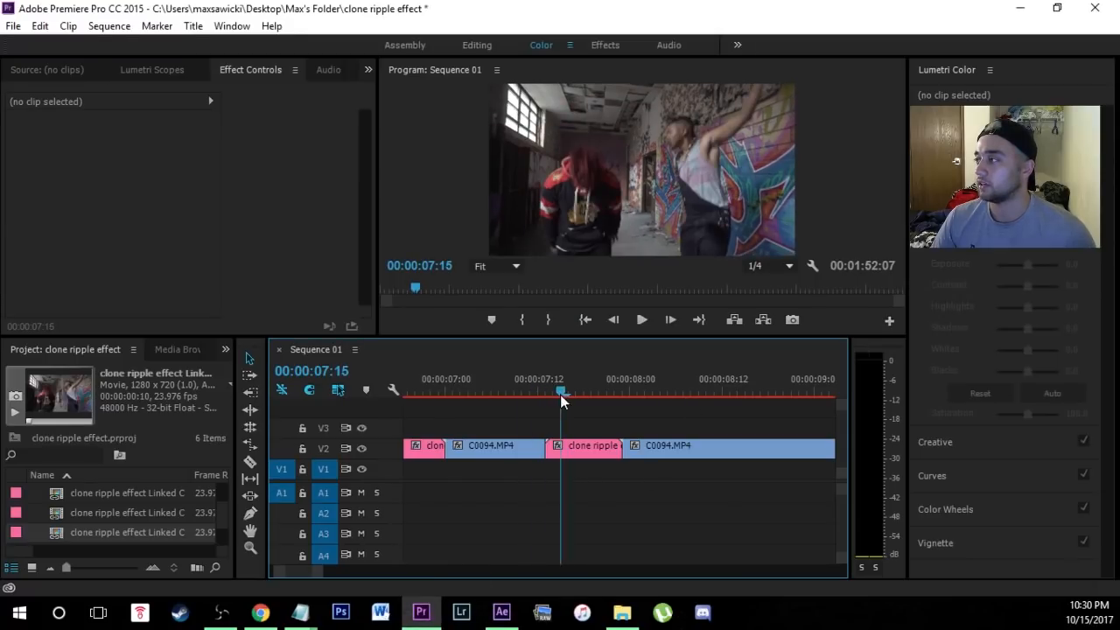
pyautogui.click(13, 25)
pyautogui.click(47, 140)
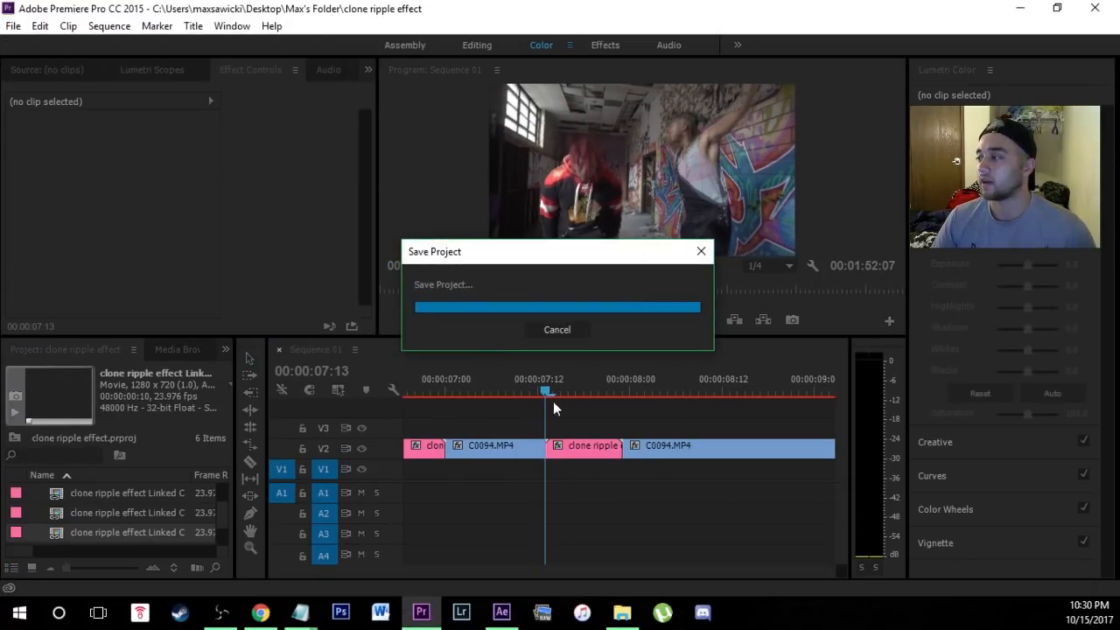
# - Play Sequence 01 through the linked comp clip to review the ripple effect, stopping and parking the playhead at 00:00:08:06
pyautogui.click(494, 394)
pyautogui.click(642, 320)
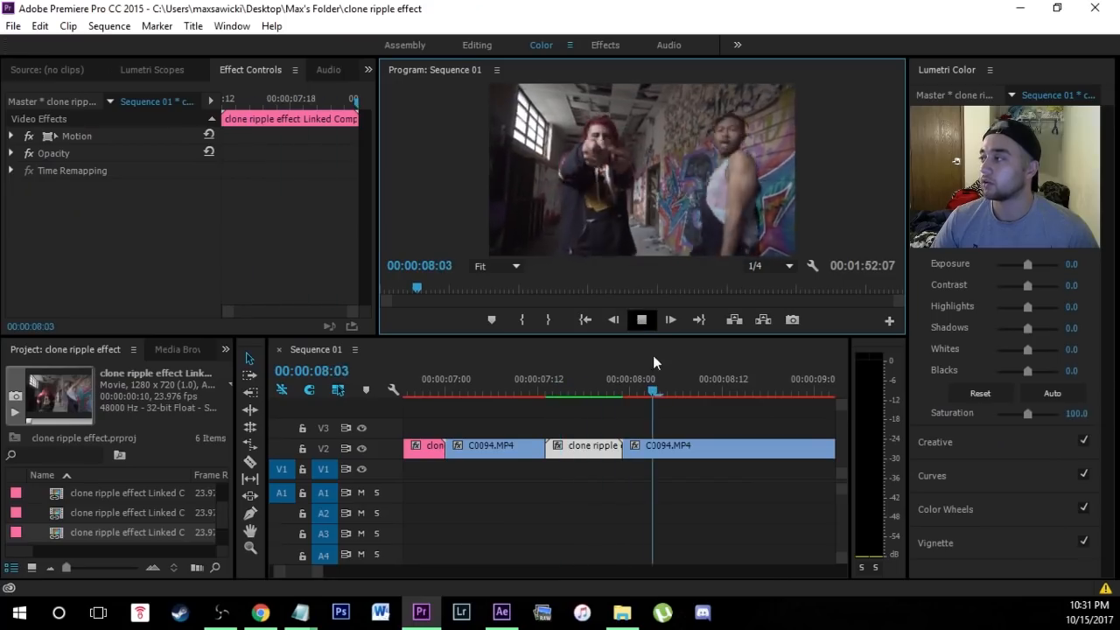
pyautogui.click(641, 321)
pyautogui.click(679, 386)
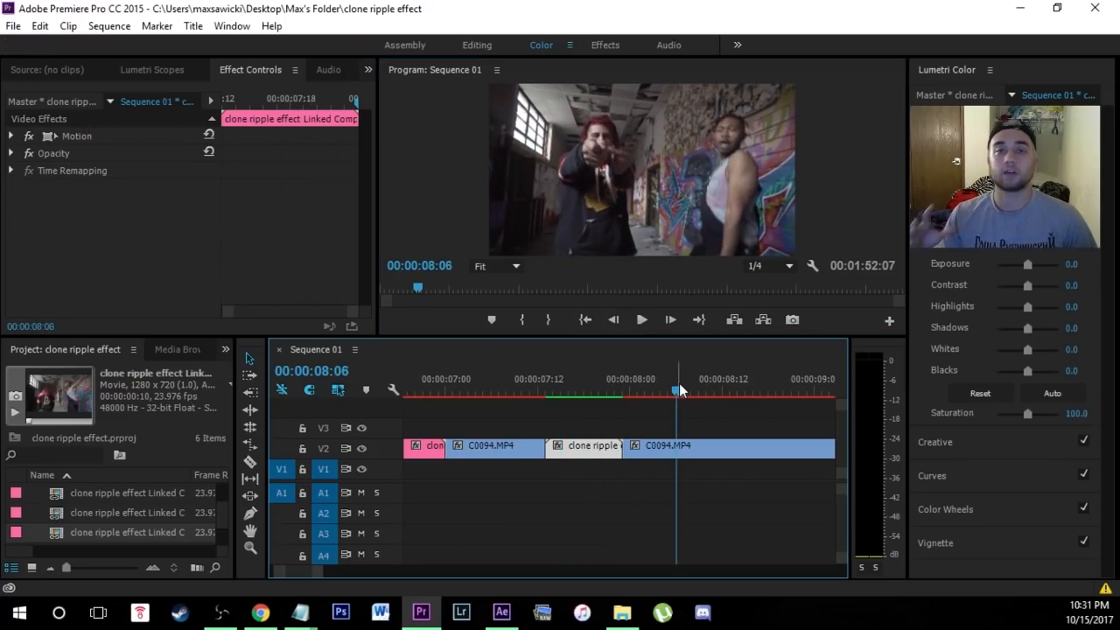